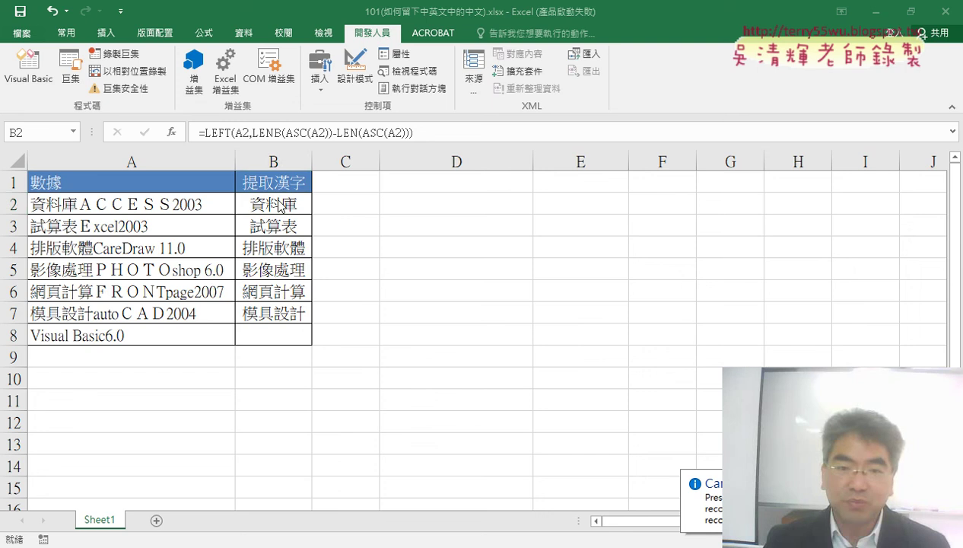
# - Copy Sheet1 with its B2:B8 extraction results and name the copy VBA
pyautogui.moveTo(272, 204); pyautogui.dragTo(267, 331)
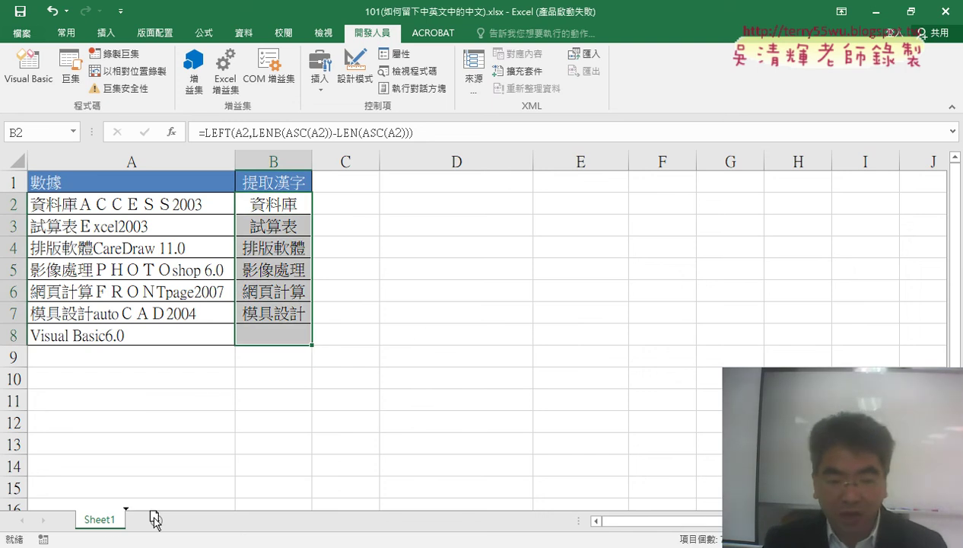
pyautogui.moveTo(155, 519); pyautogui.dragTo(156, 521)
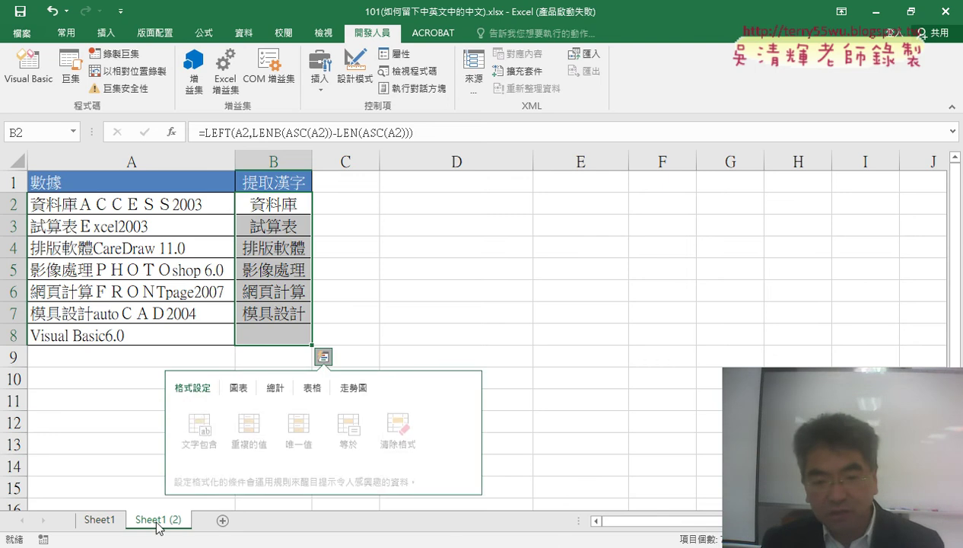
pyautogui.doubleClick(141, 519)
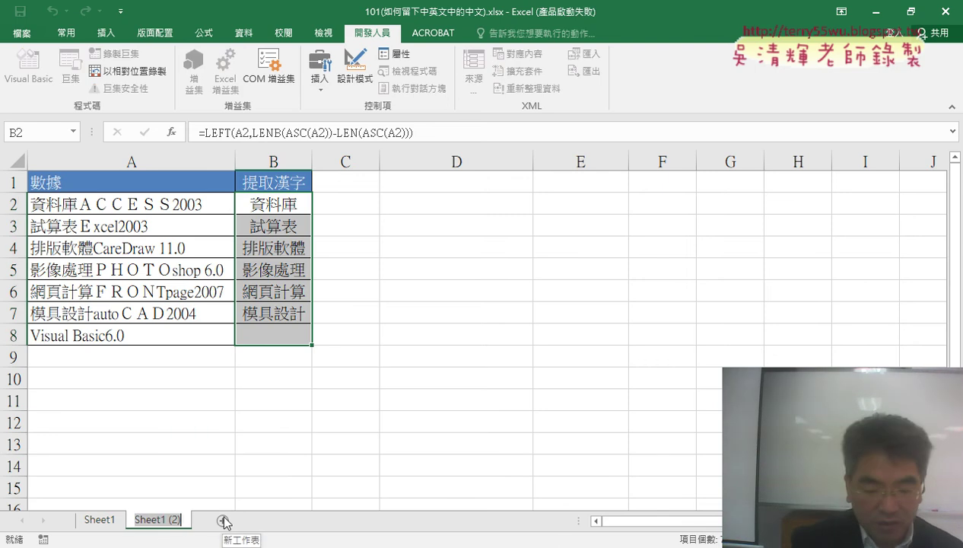
pyautogui.write('VBA')
pyautogui.press('Return')
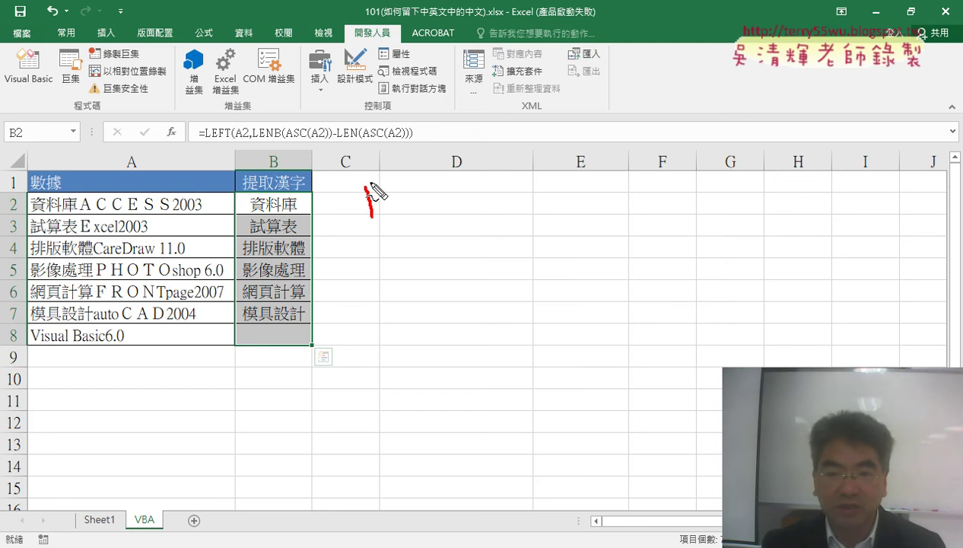
pyautogui.moveTo(371, 185); pyautogui.dragTo(460, 187)
pyautogui.moveTo(373, 217); pyautogui.dragTo(455, 218)
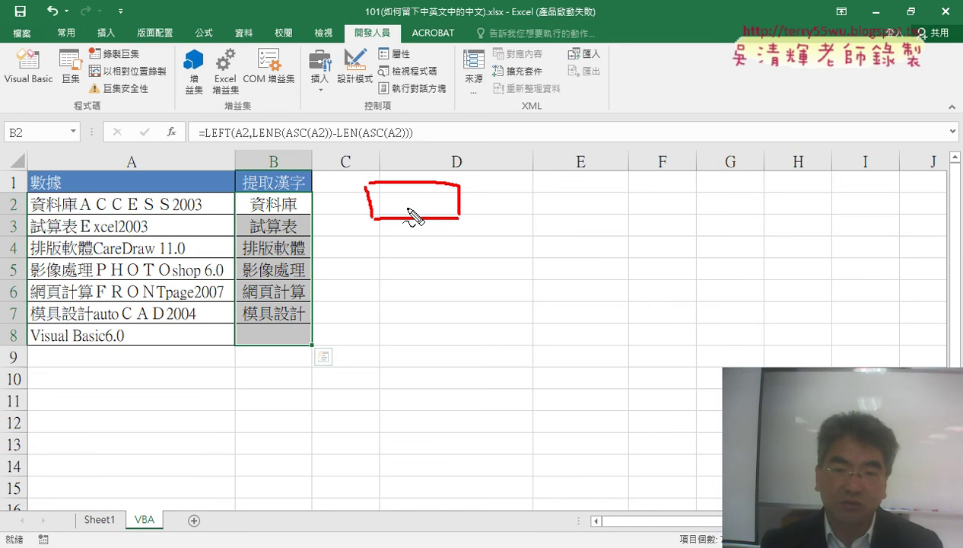
pyautogui.moveTo(409, 179)
pyautogui.mouseDown()
pyautogui.moveTo(312, 169)
pyautogui.moveTo(293, 197)
pyautogui.mouseUp()
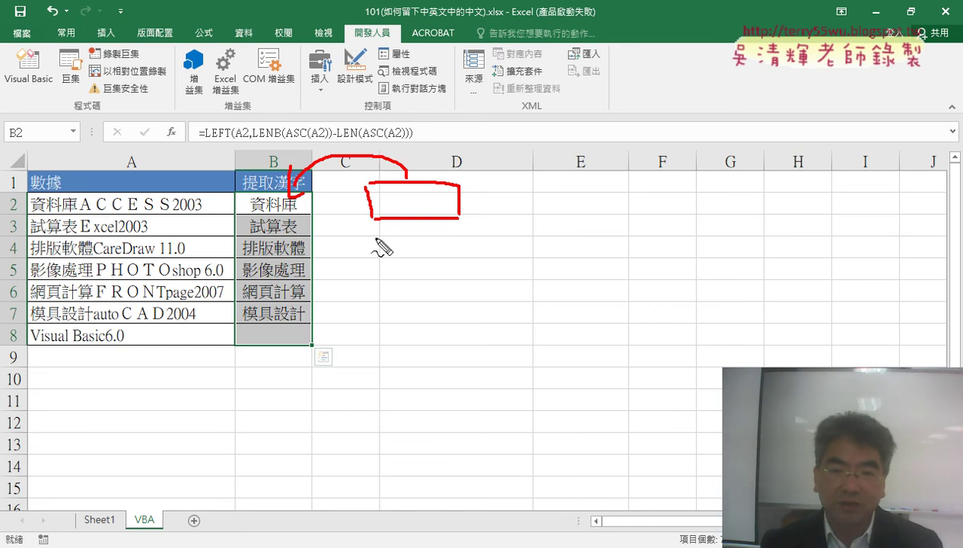
pyautogui.moveTo(370, 233); pyautogui.dragTo(373, 262)
pyautogui.moveTo(374, 228)
pyautogui.mouseDown()
pyautogui.moveTo(460, 258)
pyautogui.moveTo(390, 255)
pyautogui.mouseUp()
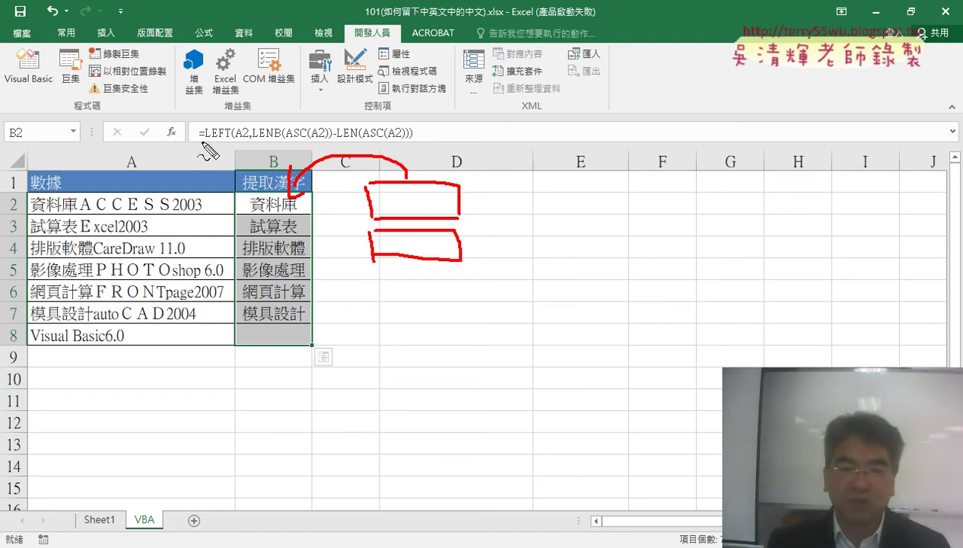
pyautogui.moveTo(197, 141); pyautogui.dragTo(411, 142)
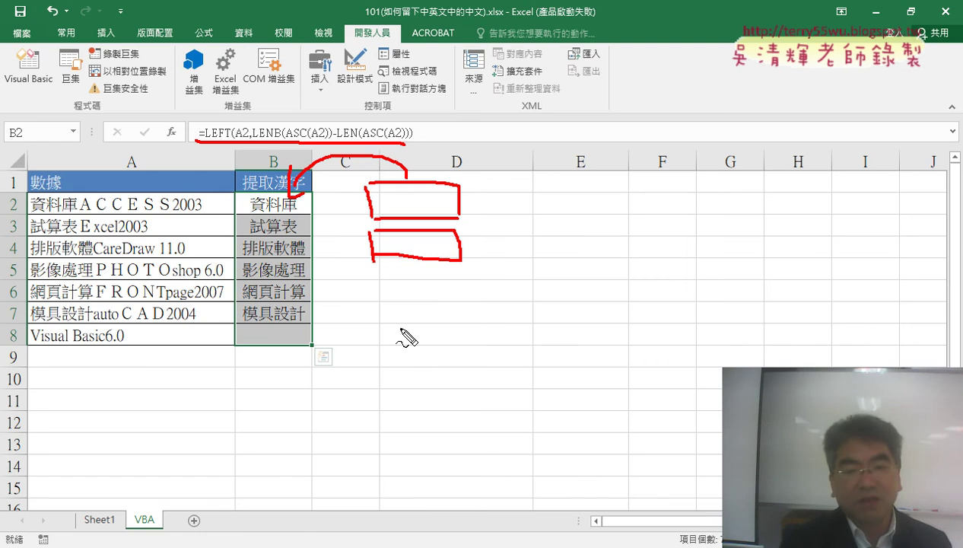
pyautogui.press('Escape')
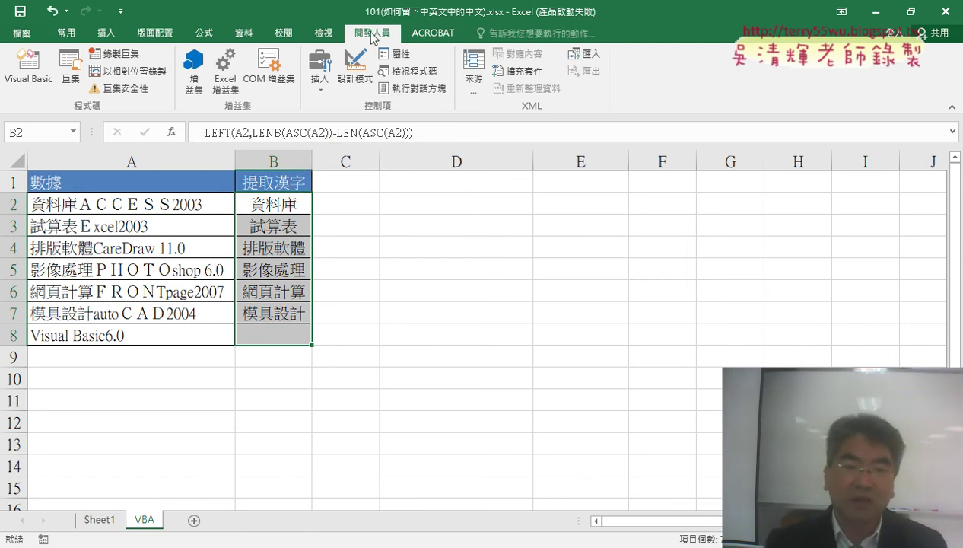
# - Open the Visual Basic editor without the Immediate window and insert a maximized Module1
pyautogui.click(36, 85)
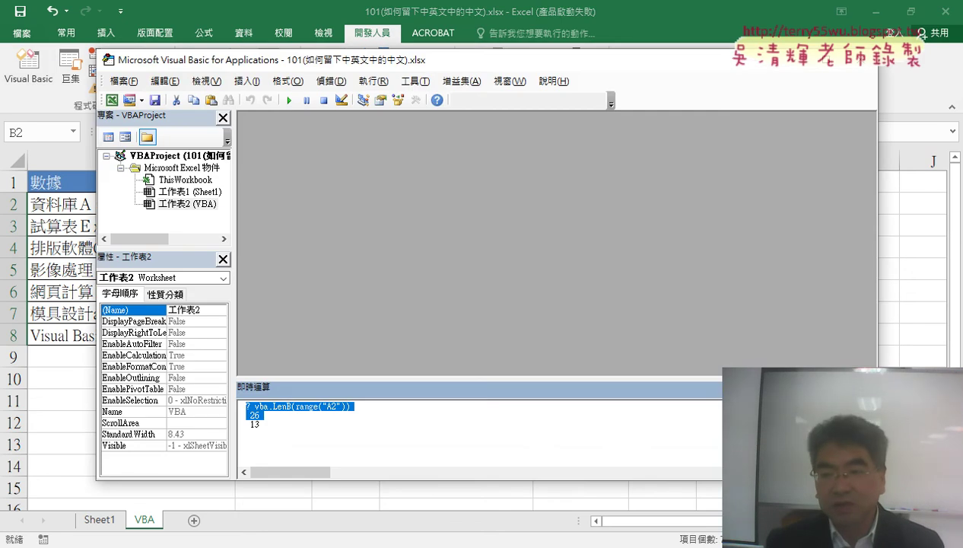
pyautogui.click(869, 386)
pyautogui.moveTo(402, 67); pyautogui.dragTo(449, 67)
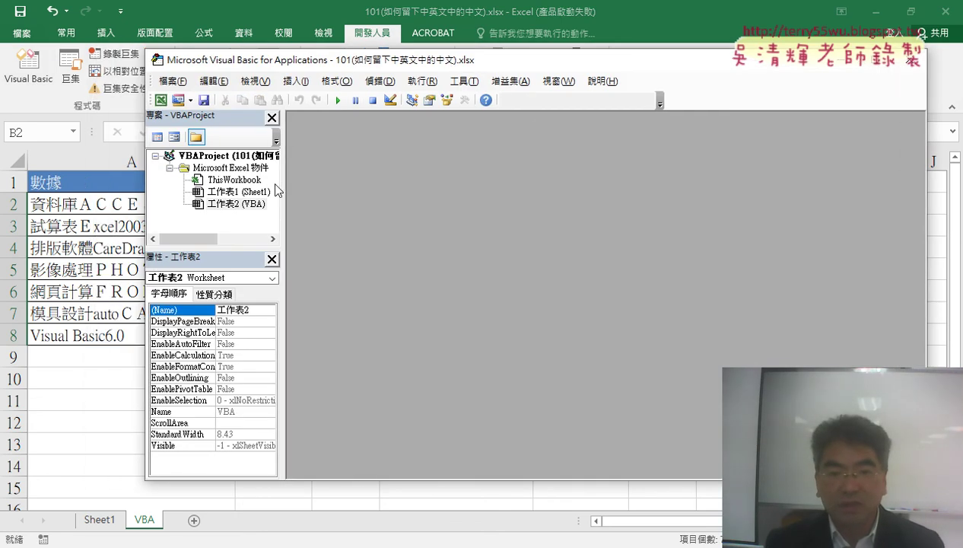
pyautogui.moveTo(282, 187); pyautogui.dragTo(352, 187)
pyautogui.rightClick(252, 195)
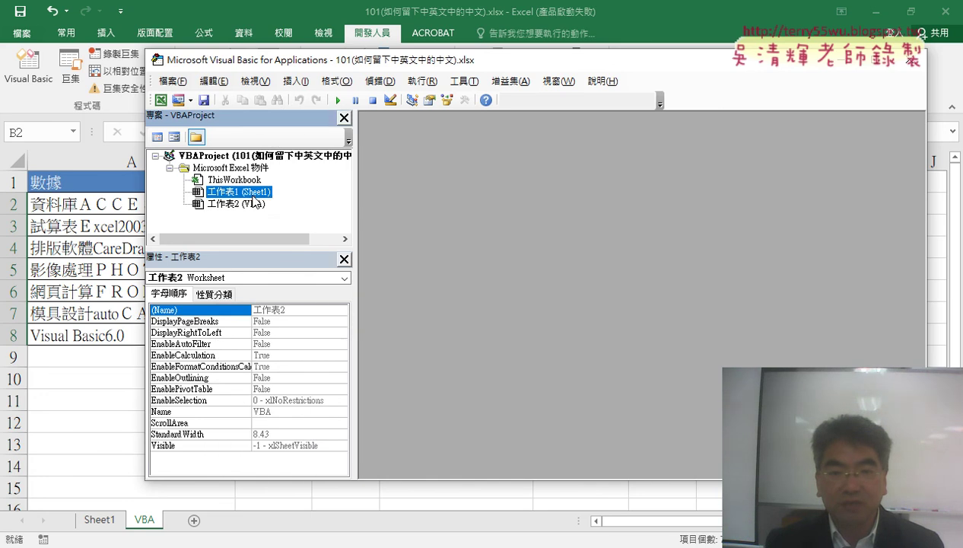
pyautogui.click(426, 277)
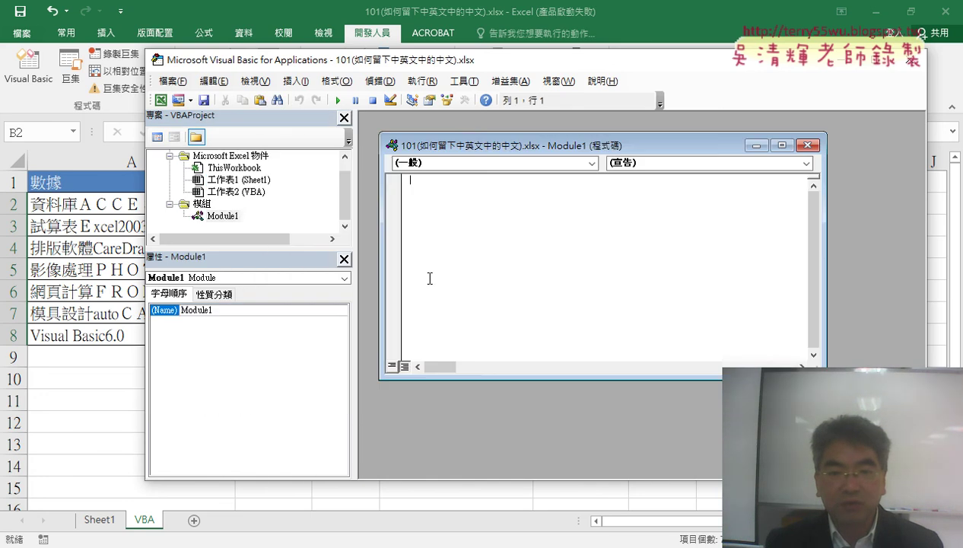
pyautogui.doubleClick(480, 150)
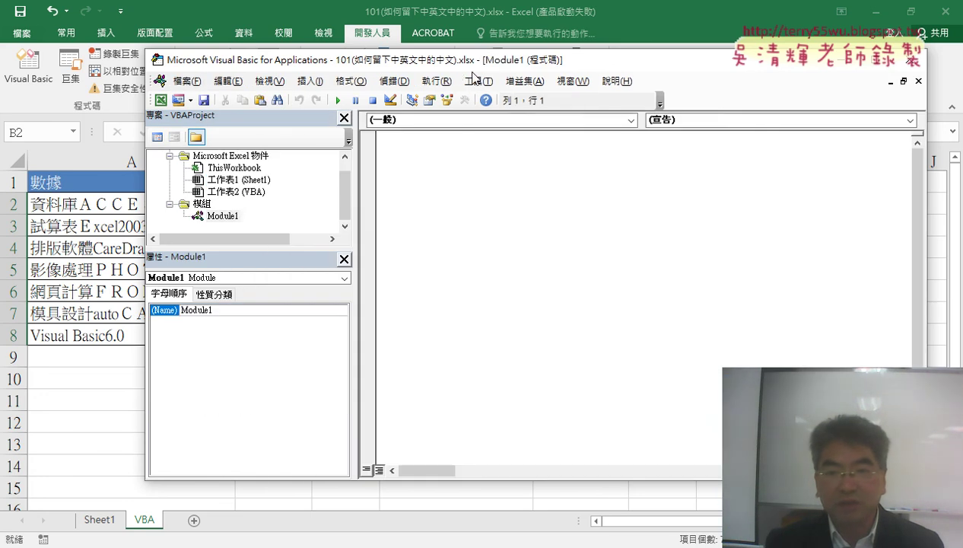
# - Keep the editor's code font size at 12, then narrow the panes to reveal columns A and B
pyautogui.click(475, 80)
pyautogui.click(505, 155)
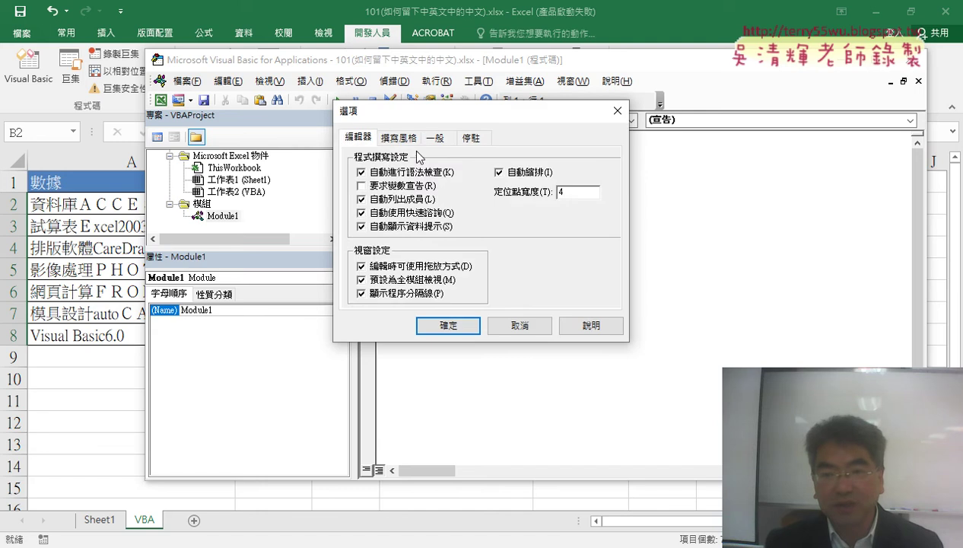
pyautogui.click(400, 138)
pyautogui.click(560, 205)
pyautogui.click(532, 217)
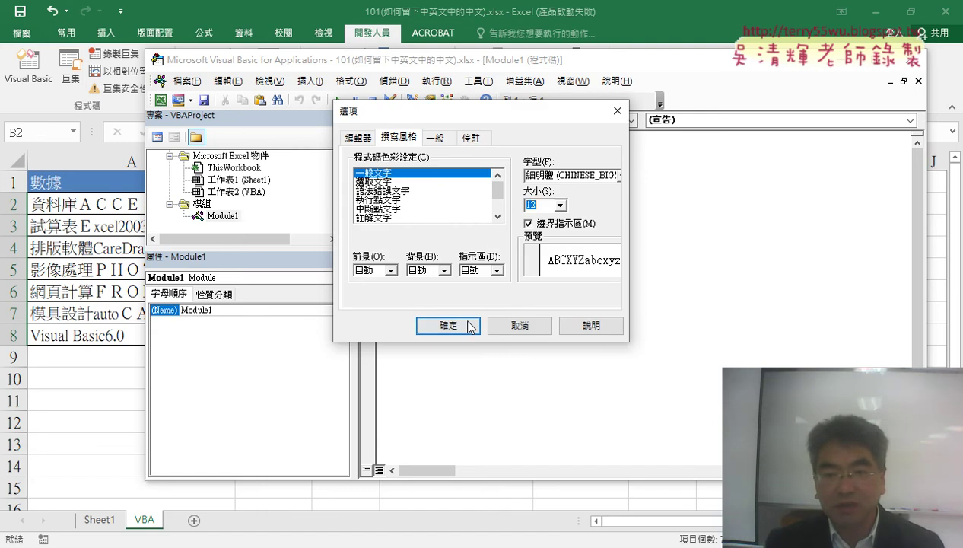
pyautogui.click(470, 325)
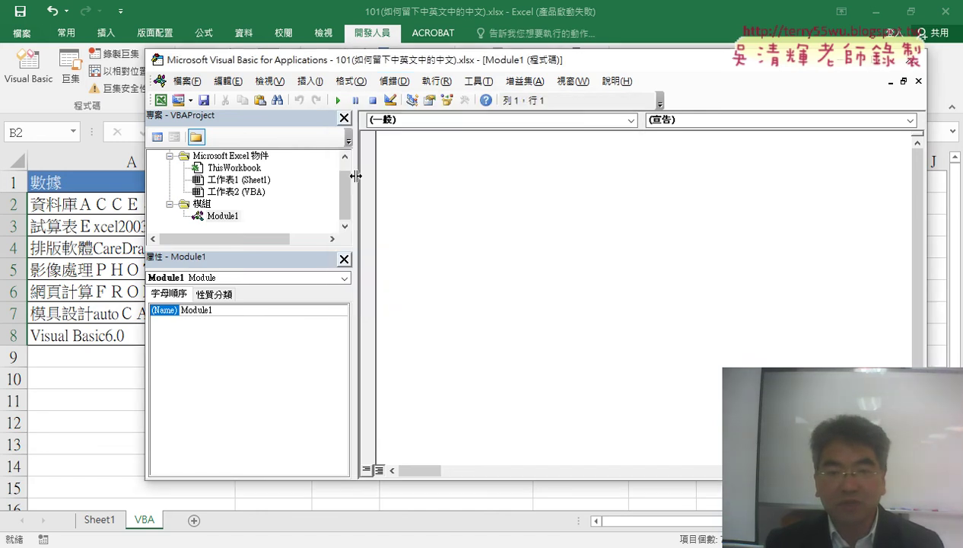
pyautogui.moveTo(352, 181); pyautogui.dragTo(279, 167)
pyautogui.moveTo(332, 67); pyautogui.dragTo(502, 80)
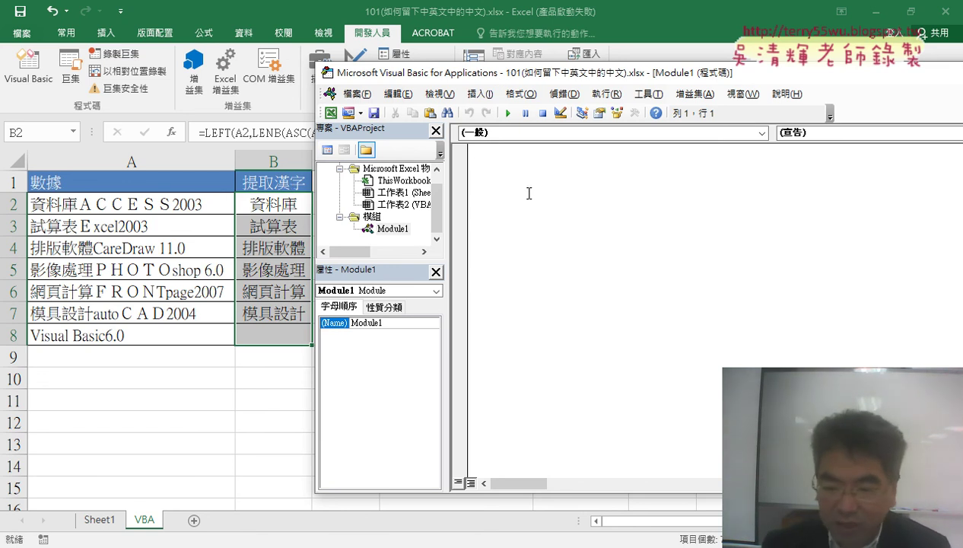
# - Declare the Sub 提取中文() procedure in Module1
pyautogui.click(477, 151)
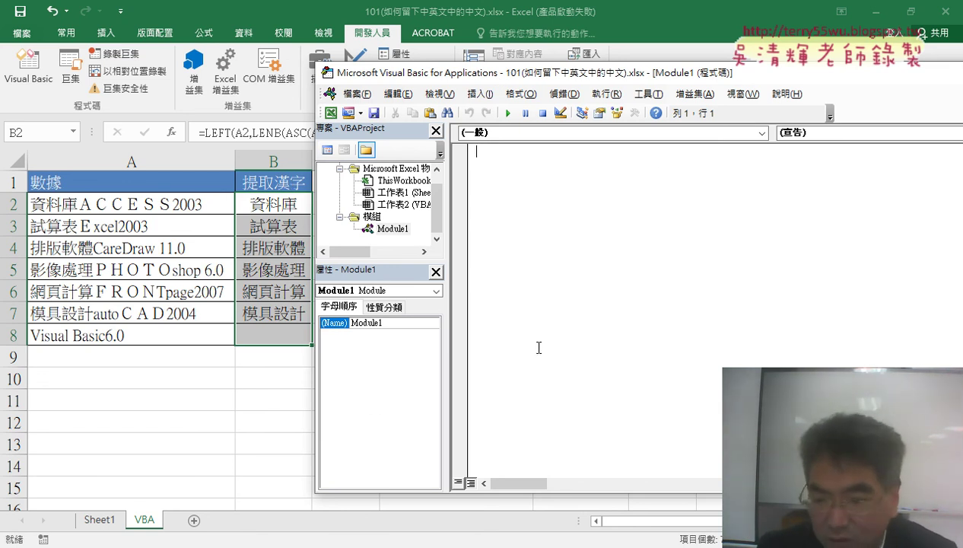
pyautogui.click(480, 94)
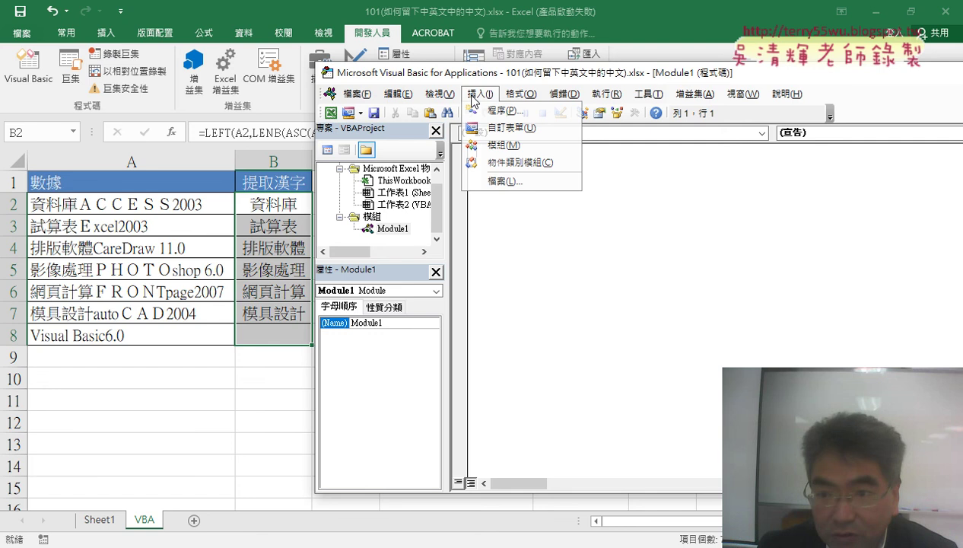
pyautogui.click(547, 216)
pyautogui.write('sun')
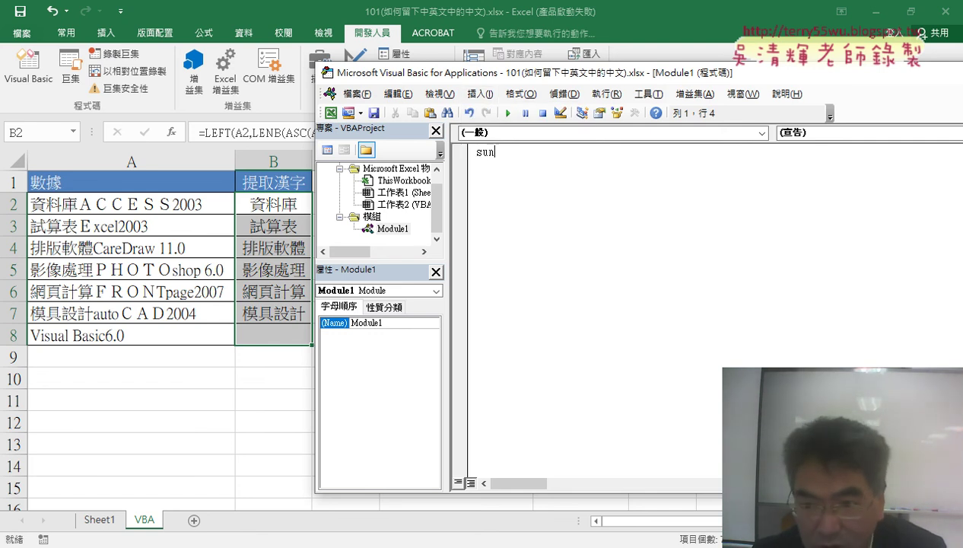
pyautogui.press('BackSpace')
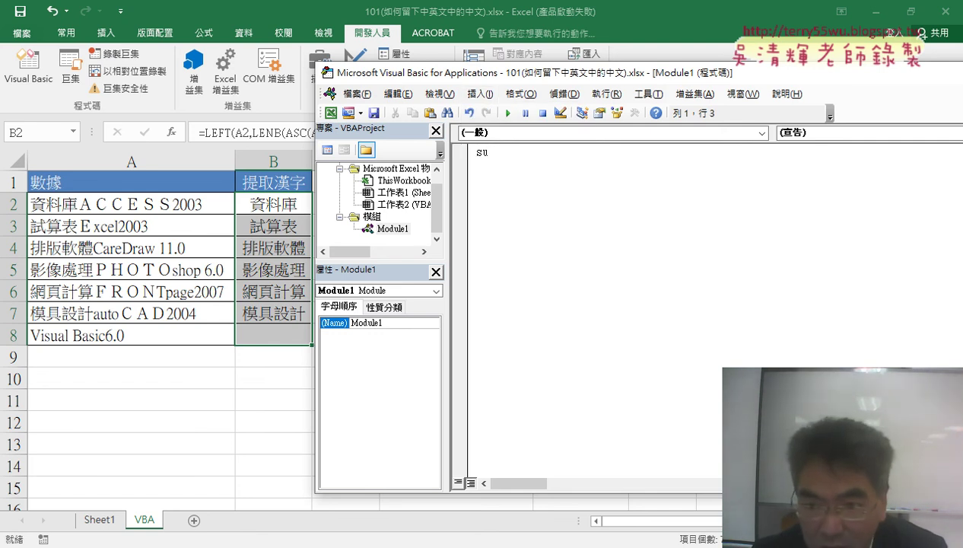
pyautogui.write('b ')
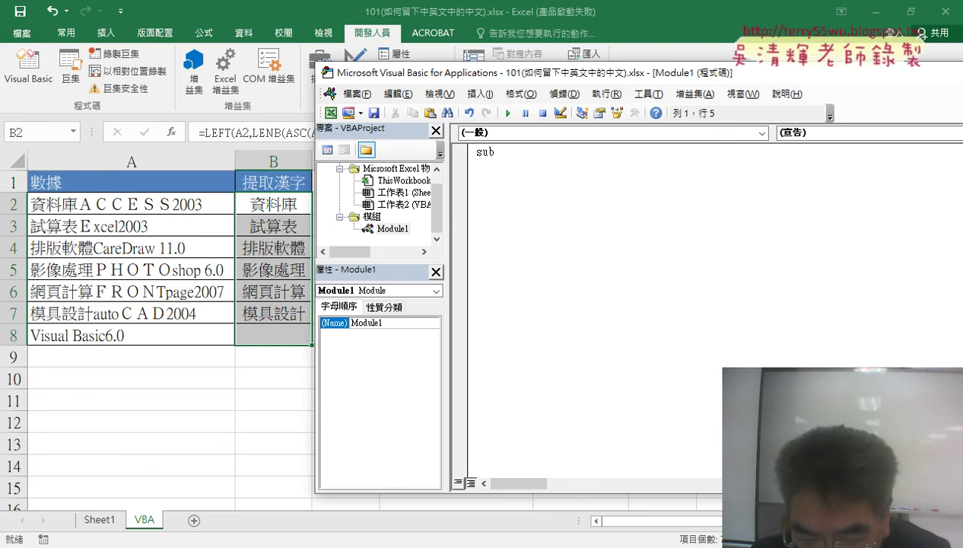
pyautogui.write('太')
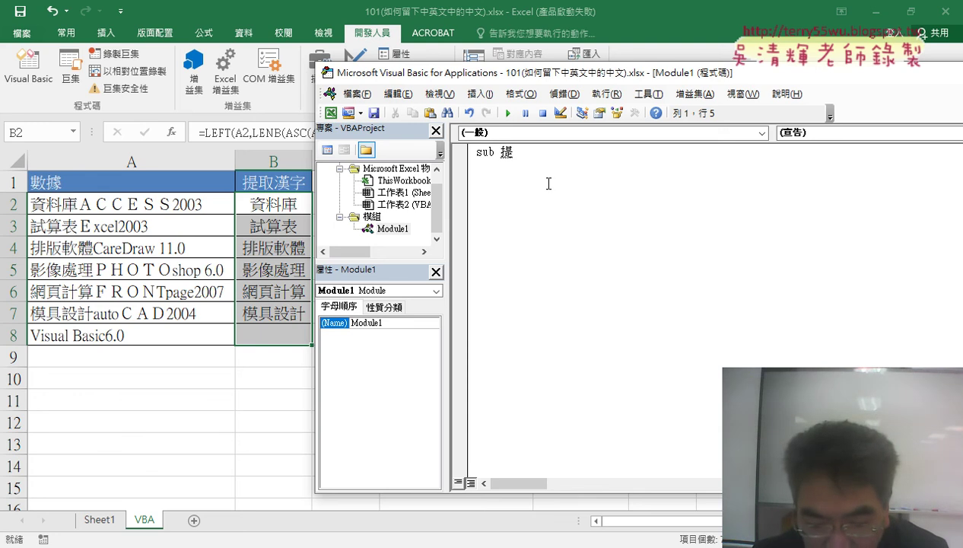
pyautogui.write('ㄓㄨ')
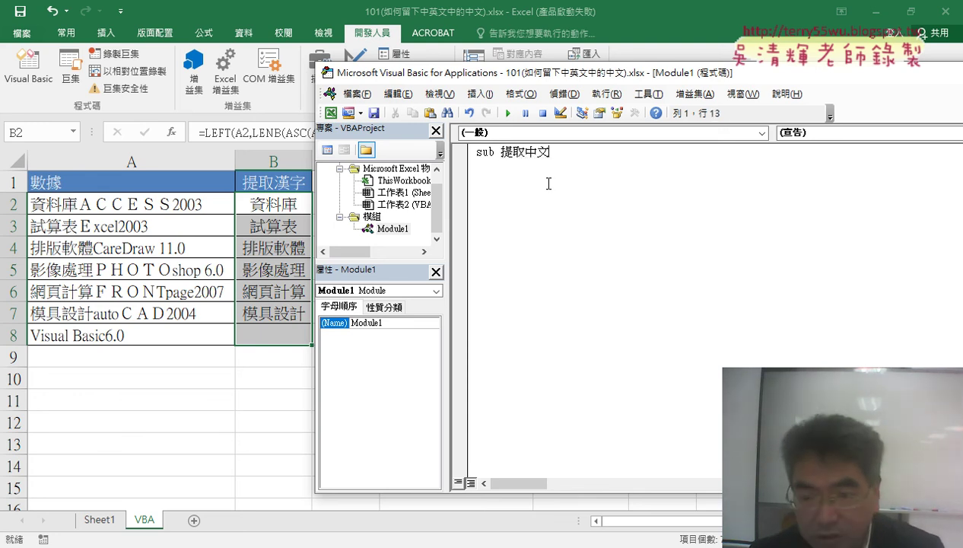
pyautogui.press('Return')
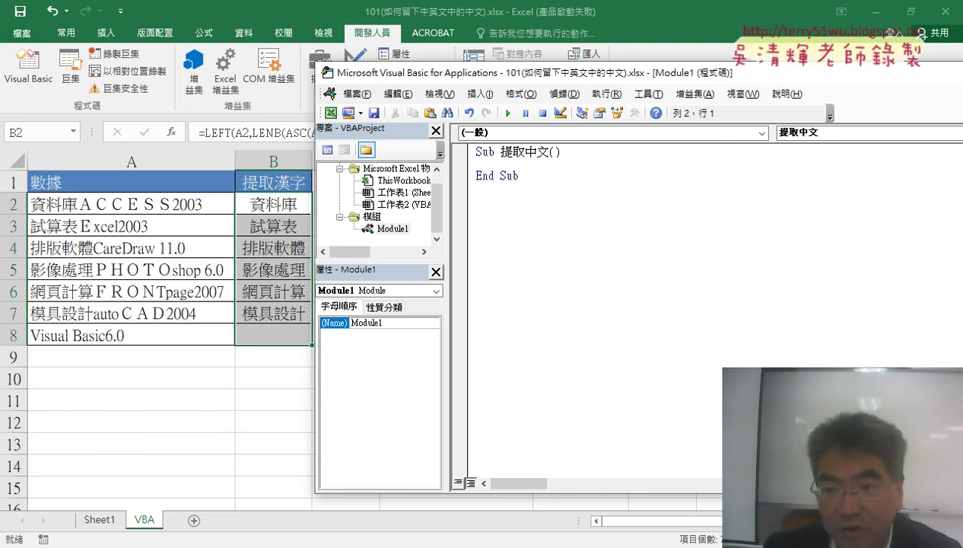
# - Indent the empty line inside 提取中文, ready for the row loop
pyautogui.moveTo(530, 176); pyautogui.dragTo(472, 152)
pyautogui.click(476, 176)
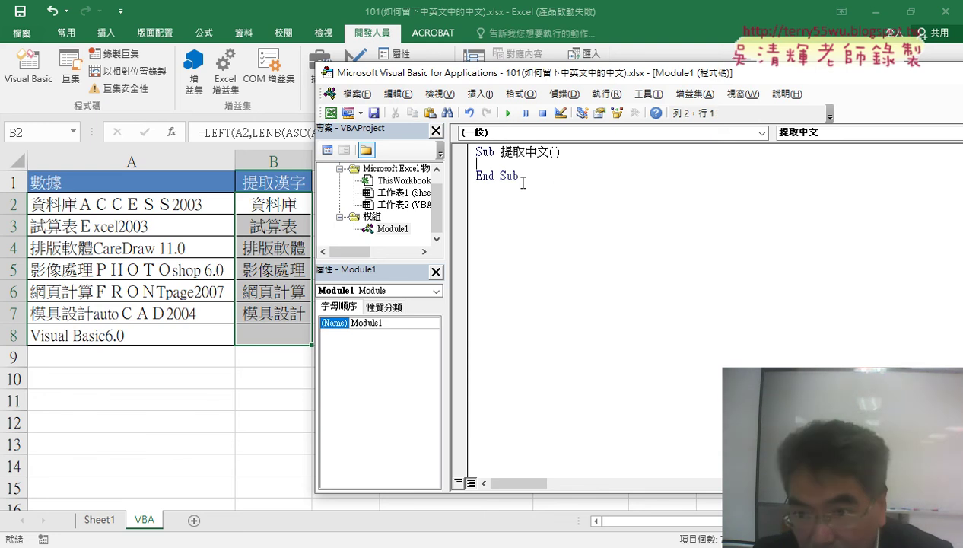
pyautogui.moveTo(524, 180)
pyautogui.mouseDown()
pyautogui.moveTo(476, 163)
pyautogui.moveTo(475, 152)
pyautogui.mouseUp()
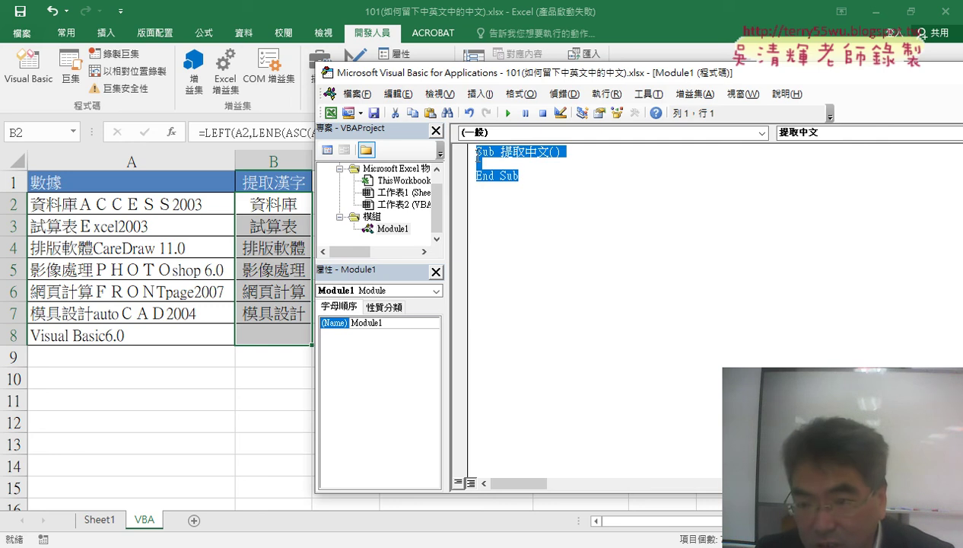
pyautogui.click(531, 164)
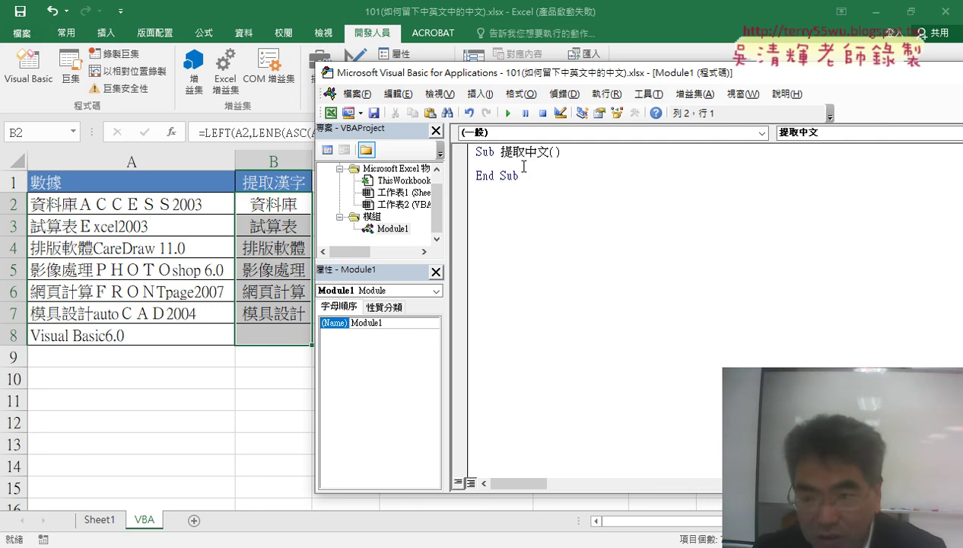
pyautogui.press('Tab')
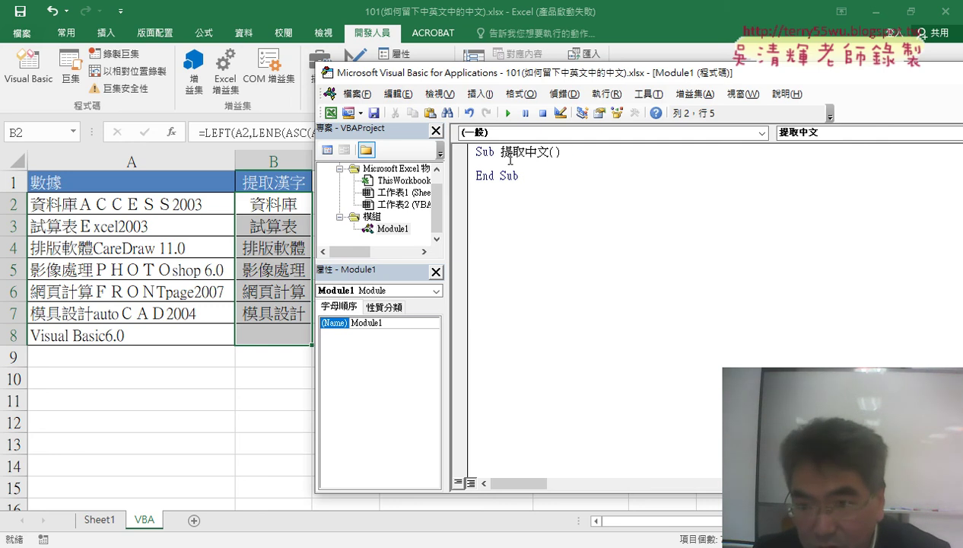
pyautogui.moveTo(521, 179); pyautogui.dragTo(472, 152)
pyautogui.click(518, 164)
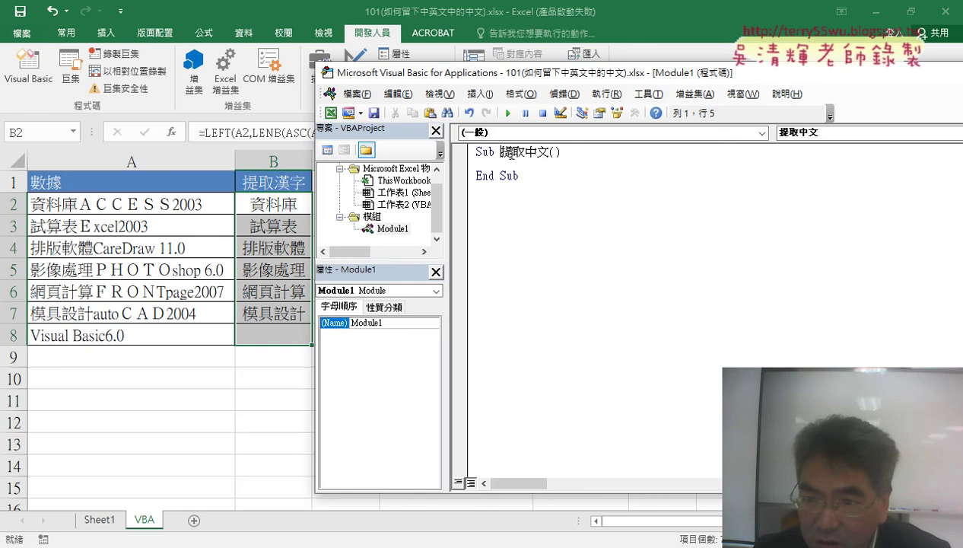
pyautogui.click(539, 164)
pyautogui.write('for i=')
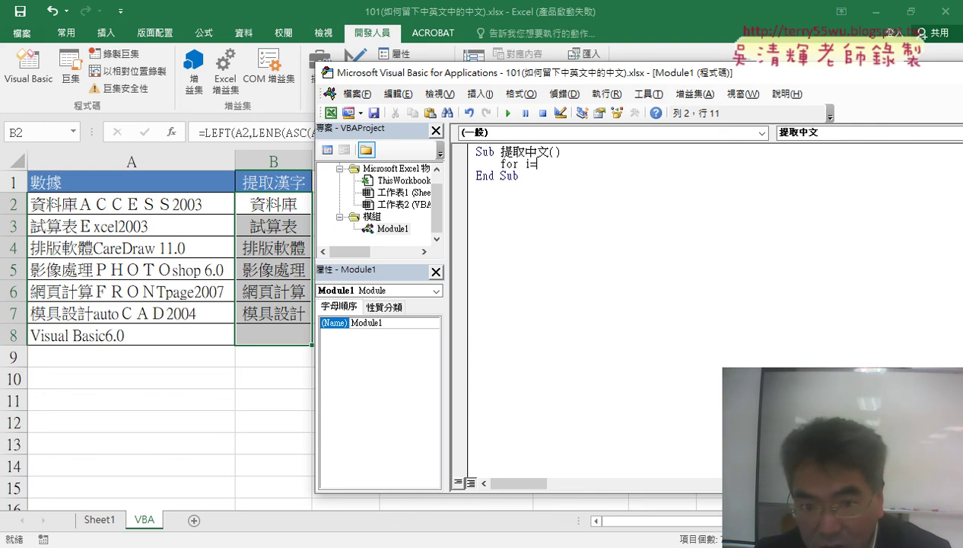
# - Complete the loop For i = 2 To 8 with Cells(i, "B") = "", then select the macro code
pyautogui.write('2 to 8')
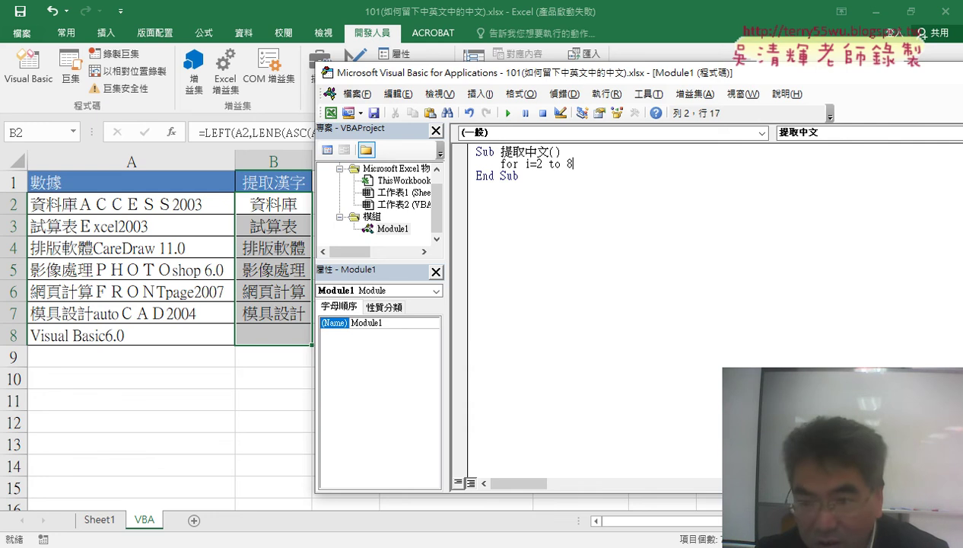
pyautogui.press('Return')
pyautogui.write('nex')
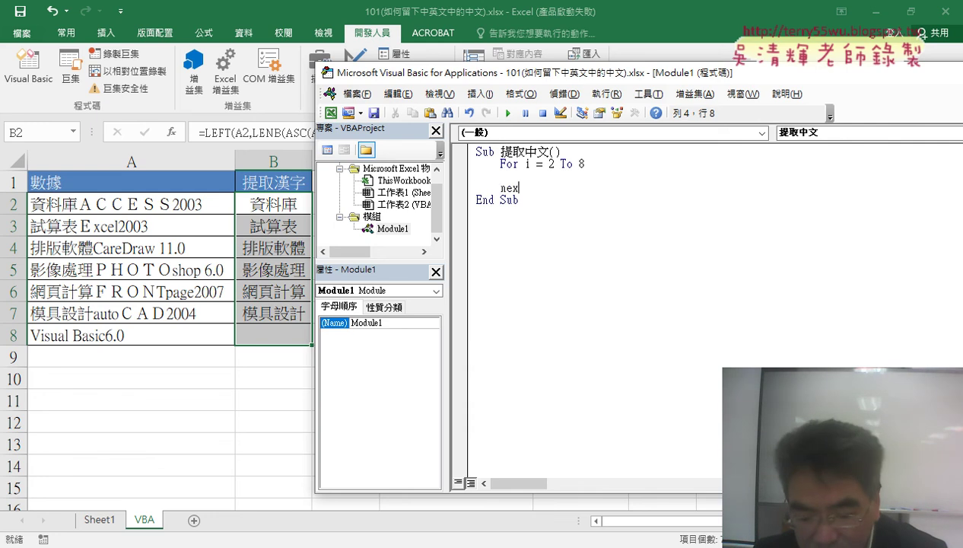
pyautogui.write('t')
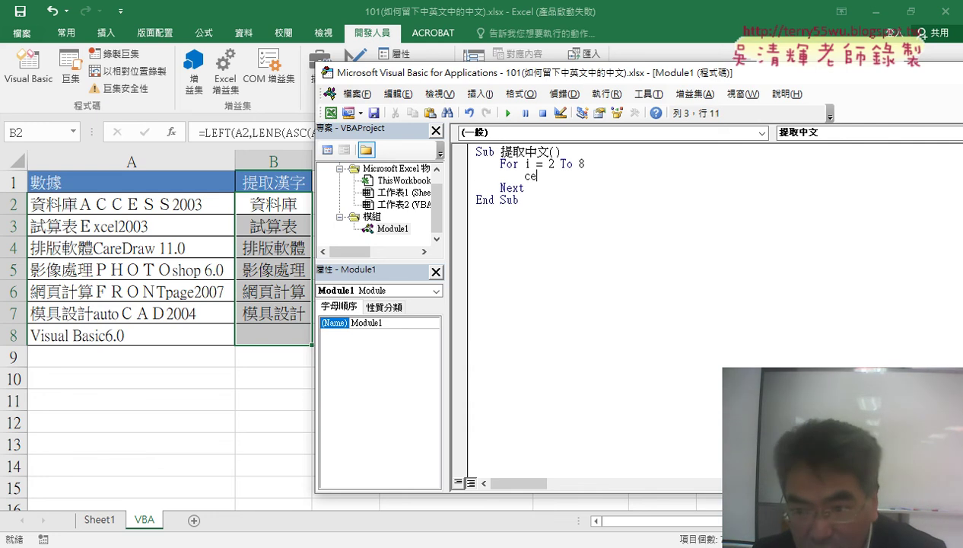
pyautogui.write('(i')
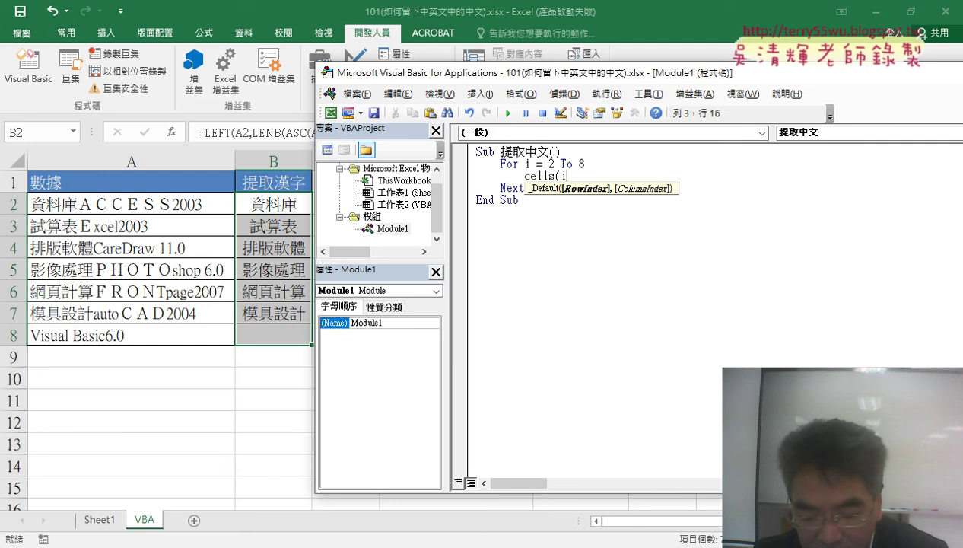
pyautogui.write(',')
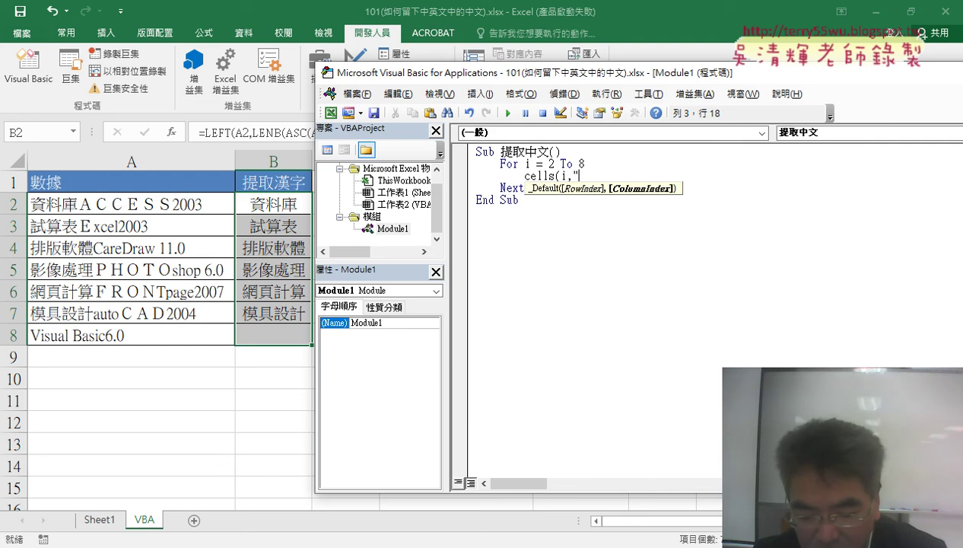
pyautogui.write(')')
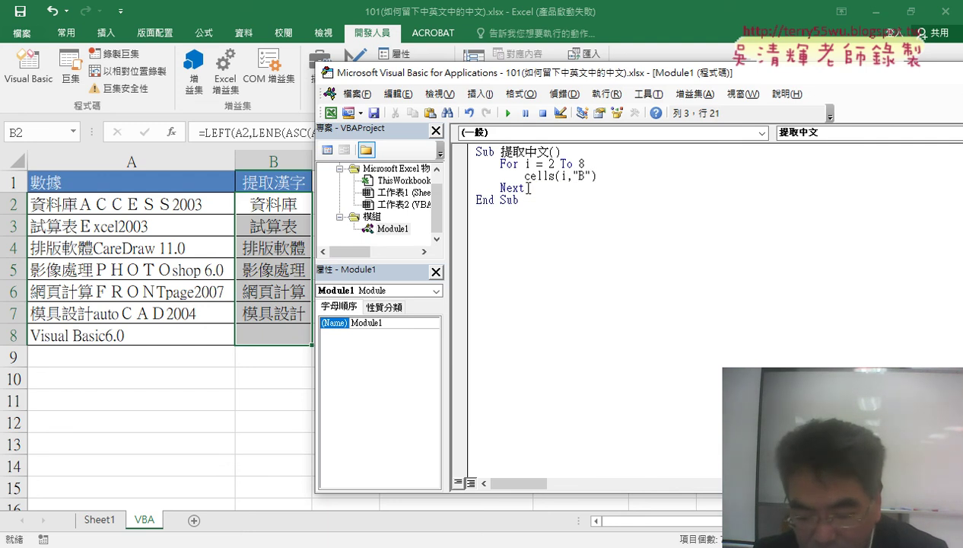
pyautogui.write('=')
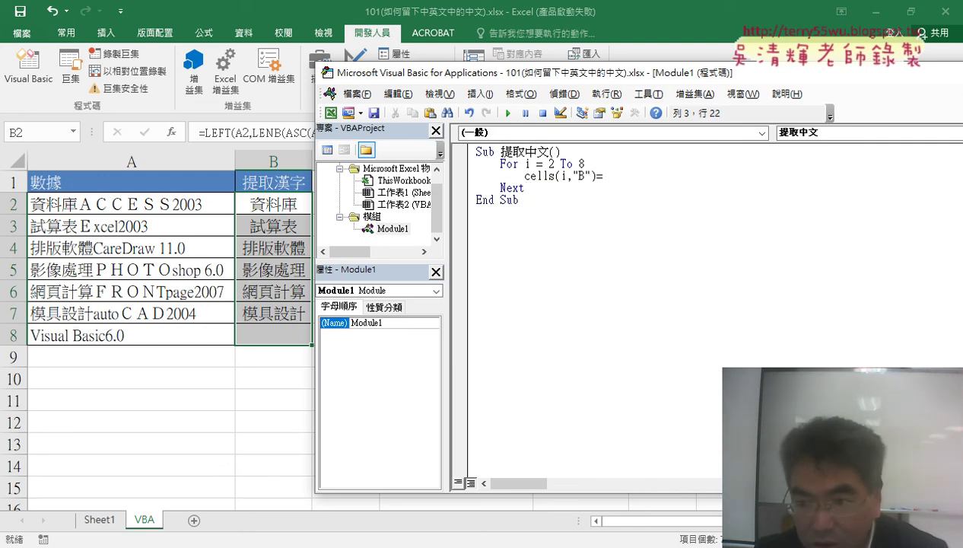
pyautogui.write('""')
pyautogui.moveTo(556, 251); pyautogui.dragTo(442, 148)
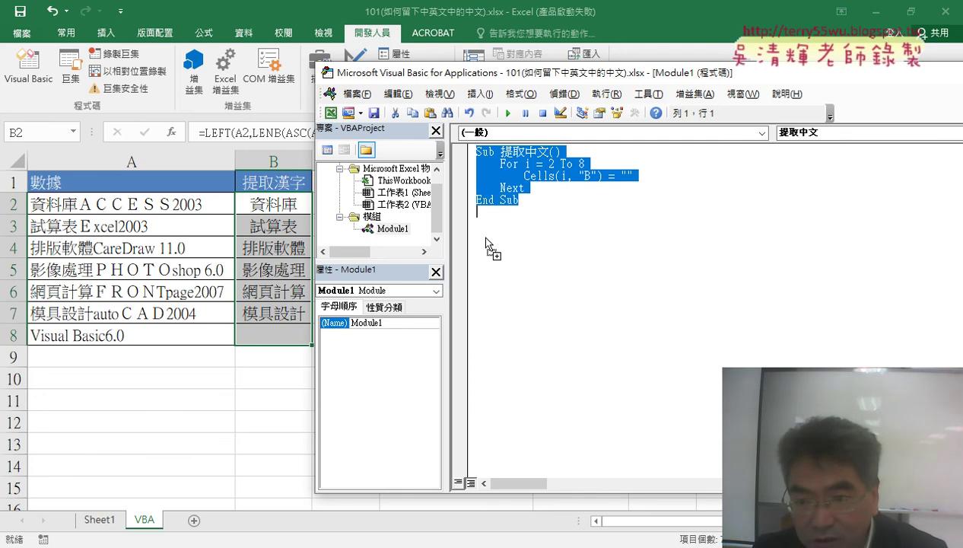
# - Duplicate the macro below and rename the copy to 清除
pyautogui.moveTo(485, 237); pyautogui.dragTo(479, 214)
pyautogui.moveTo(548, 212); pyautogui.dragTo(510, 221)
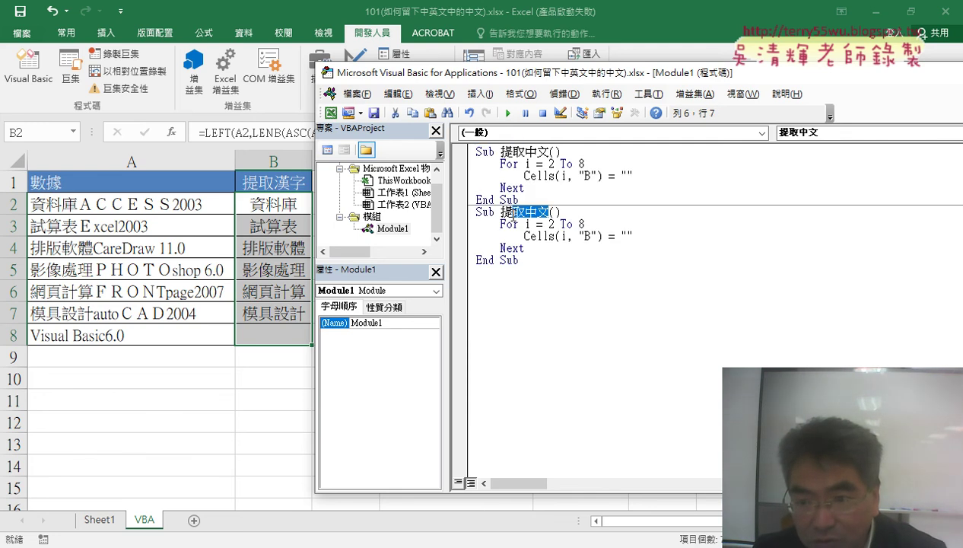
pyautogui.write('e7- ')
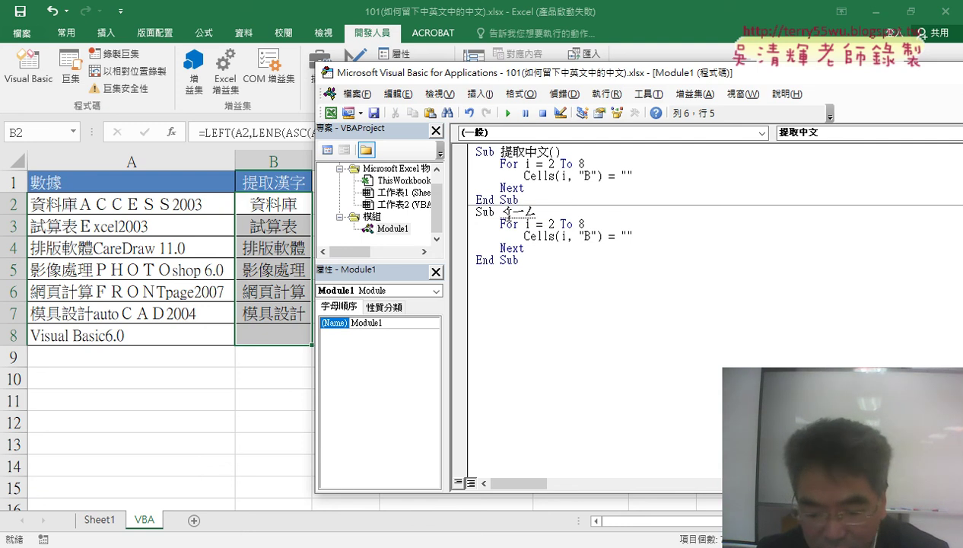
pyautogui.write(' tj')
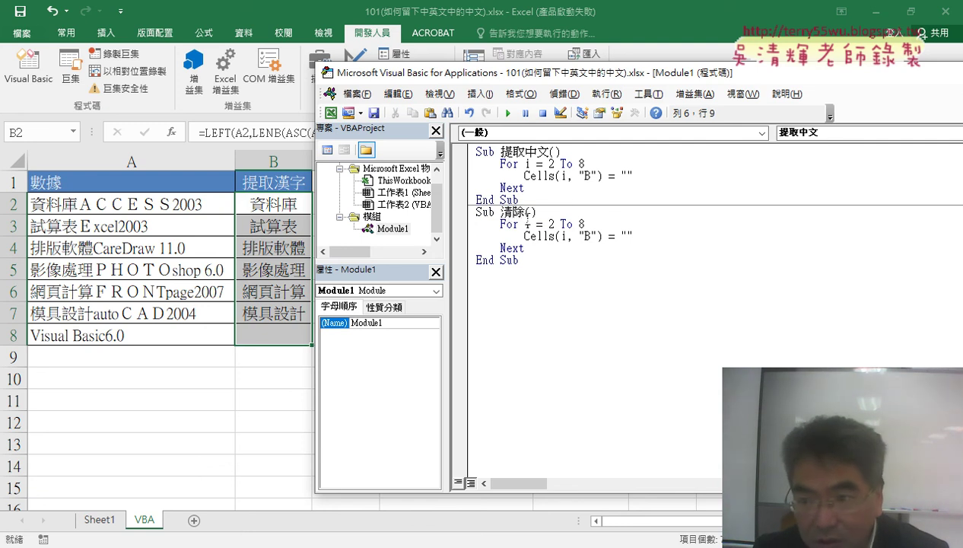
# - Select 提取中文's empty string and annotate that B2's formula will go inside it
pyautogui.click(632, 175)
pyautogui.moveTo(632, 175); pyautogui.dragTo(621, 175)
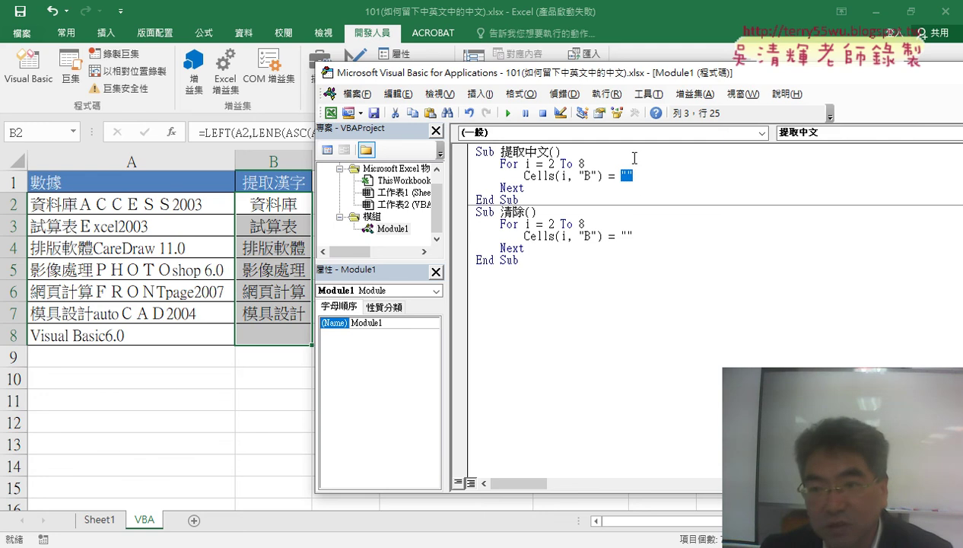
pyautogui.moveTo(578, 73); pyautogui.dragTo(580, 157)
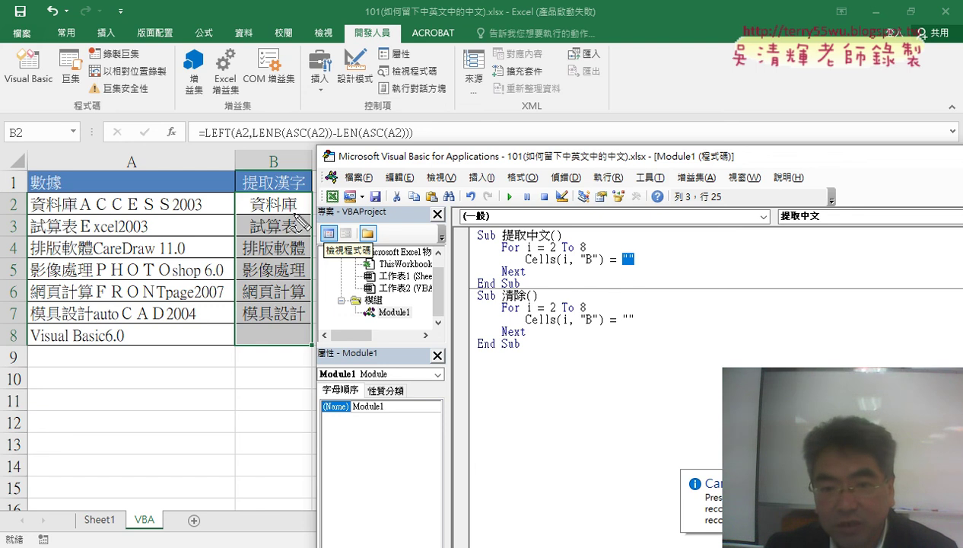
pyautogui.moveTo(296, 216); pyautogui.dragTo(299, 197)
pyautogui.moveTo(194, 143); pyautogui.dragTo(191, 125)
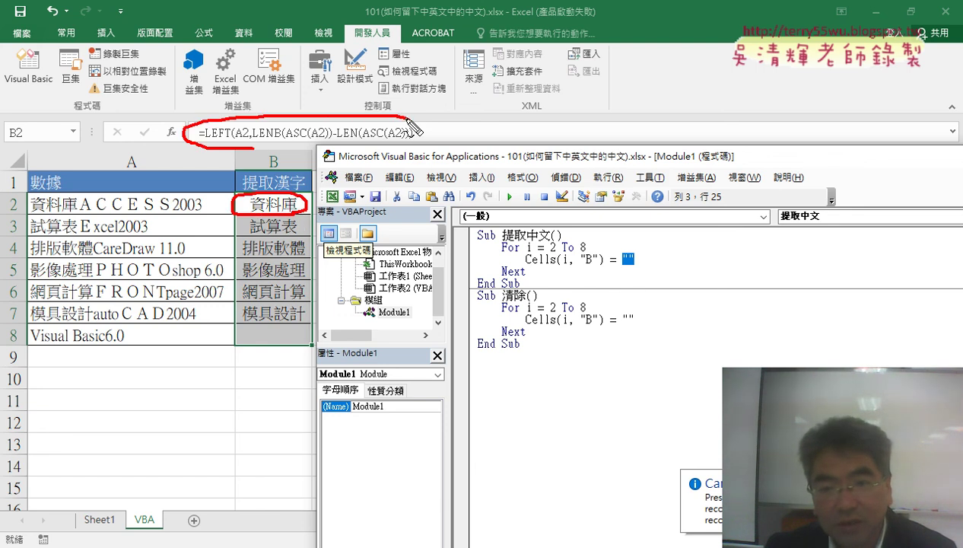
pyautogui.moveTo(367, 114)
pyautogui.mouseDown()
pyautogui.moveTo(636, 257)
pyautogui.moveTo(638, 243)
pyautogui.mouseUp()
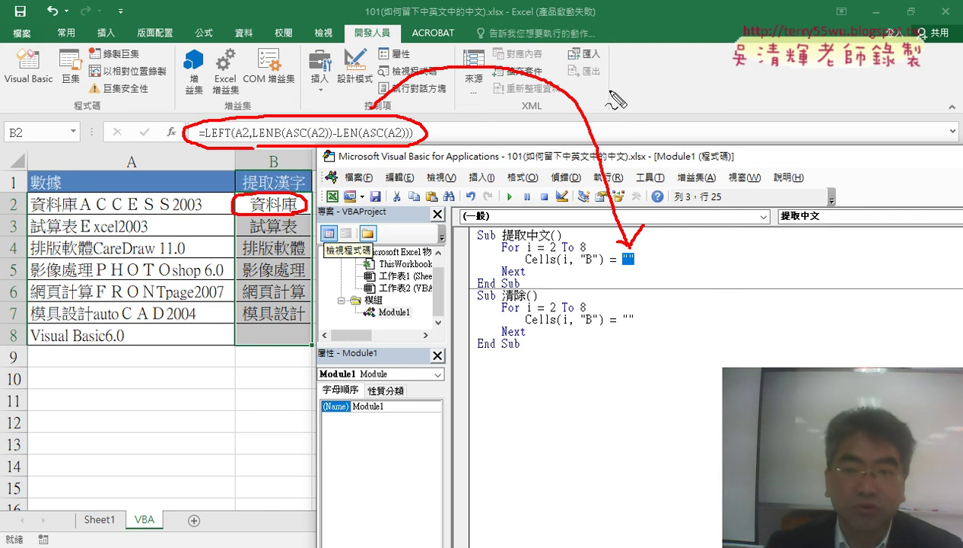
pyautogui.moveTo(609, 84)
pyautogui.mouseDown()
pyautogui.moveTo(610, 97)
pyautogui.moveTo(657, 107)
pyautogui.moveTo(654, 115)
pyautogui.mouseUp()
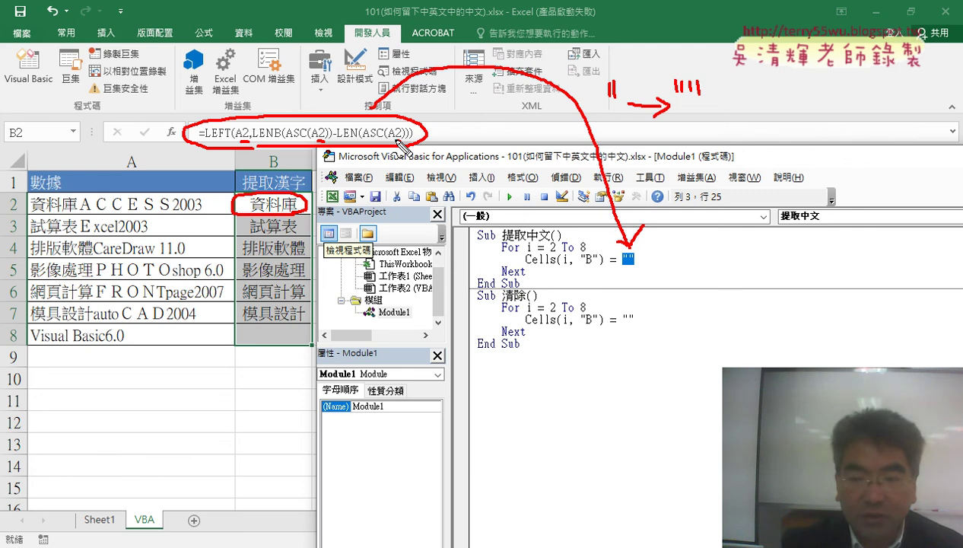
pyautogui.press('Escape')
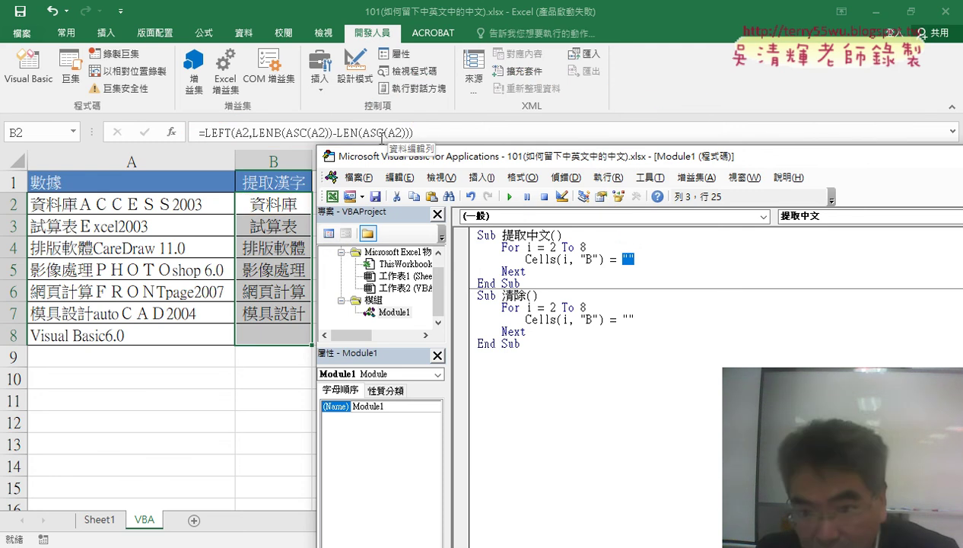
# - Paste B2's LEFT/LENB/ASC formula between the quotes of the Cells(i, "B") line
pyautogui.click(382, 138)
pyautogui.click(261, 135)
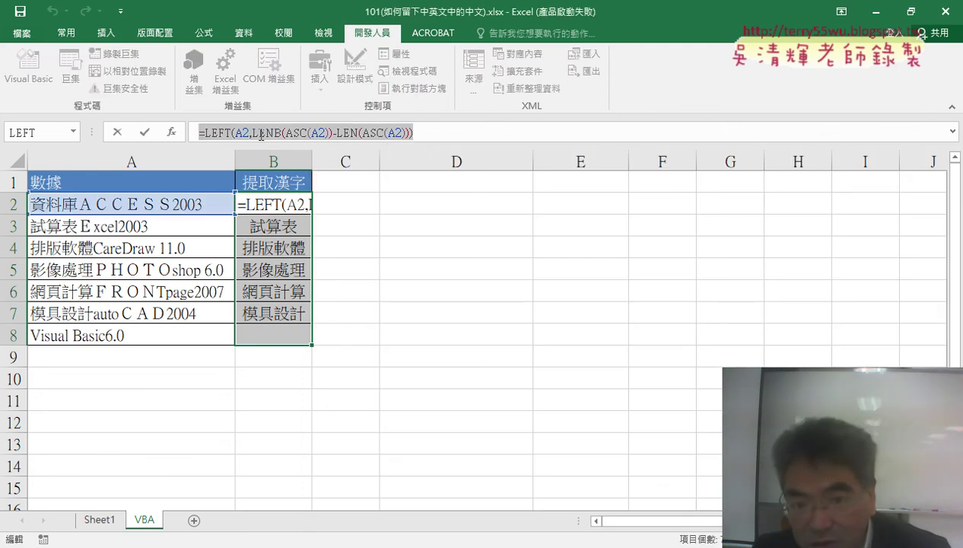
pyautogui.hotkey('ctrl', 'c')
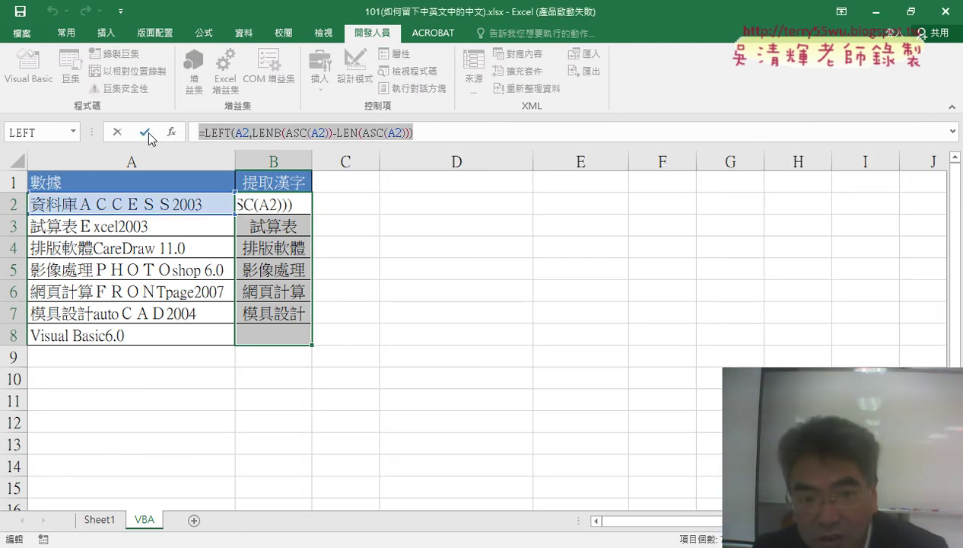
pyautogui.click(147, 133)
pyautogui.click(29, 68)
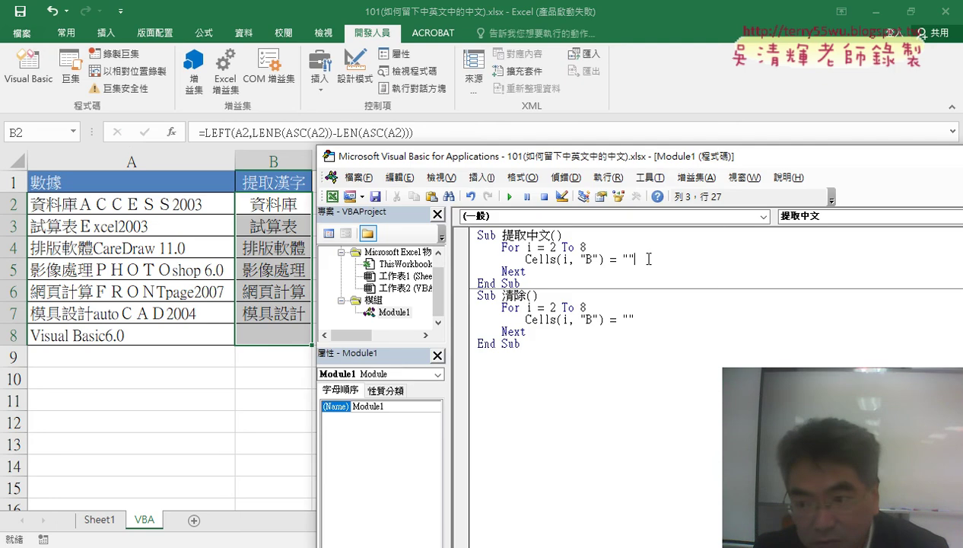
pyautogui.click(628, 259)
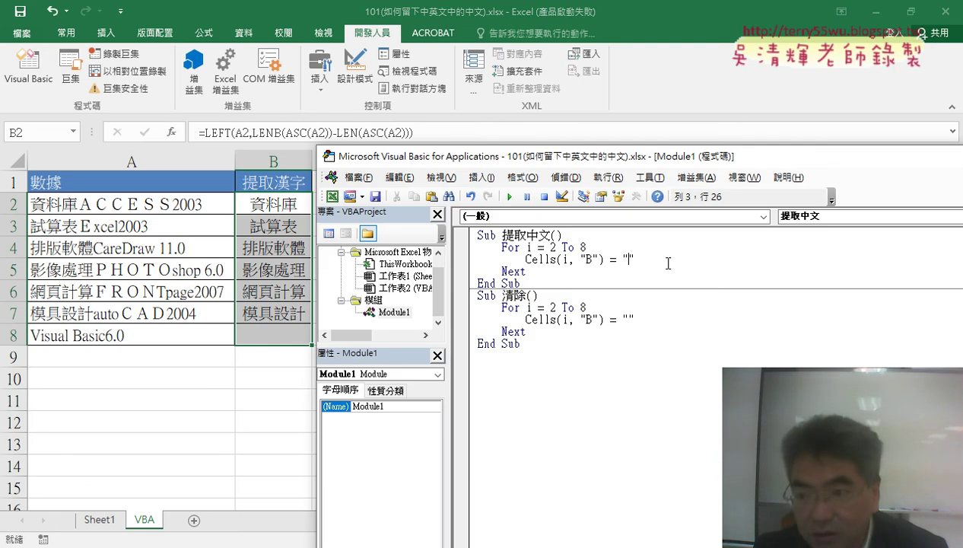
pyautogui.hotkey('ctrl', 'v')
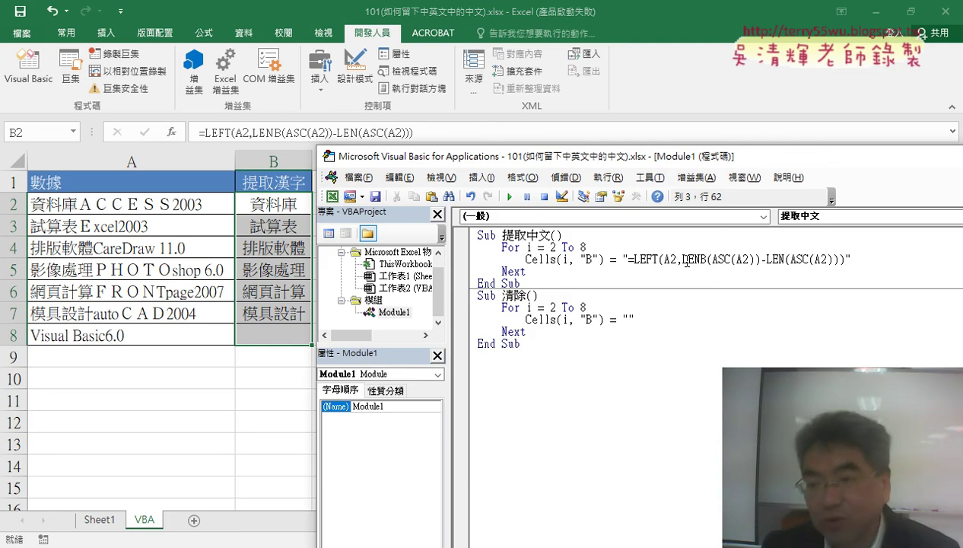
# - Replace the 2 in LEFT(A2 with " & i & "
pyautogui.moveTo(673, 260); pyautogui.dragTo(668, 259)
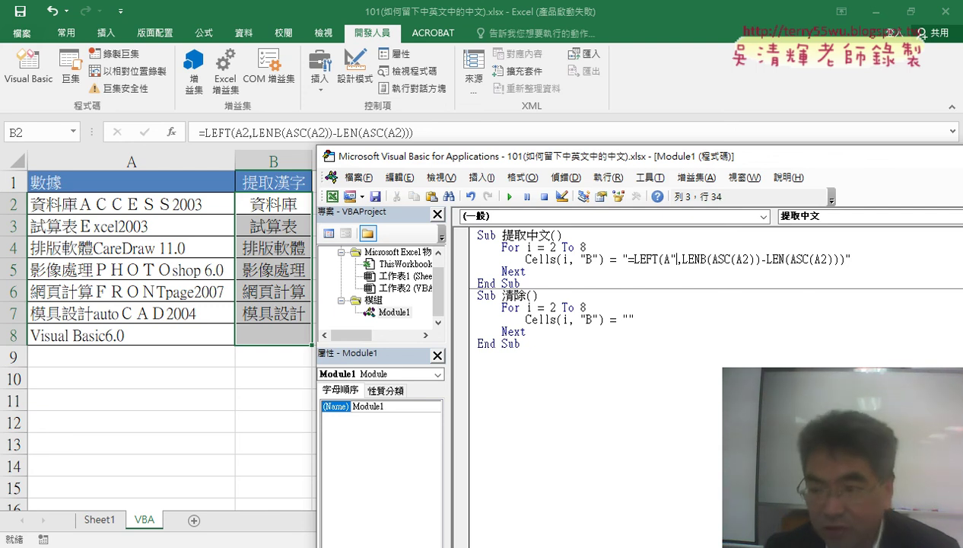
pyautogui.write('""')
pyautogui.press('Left')
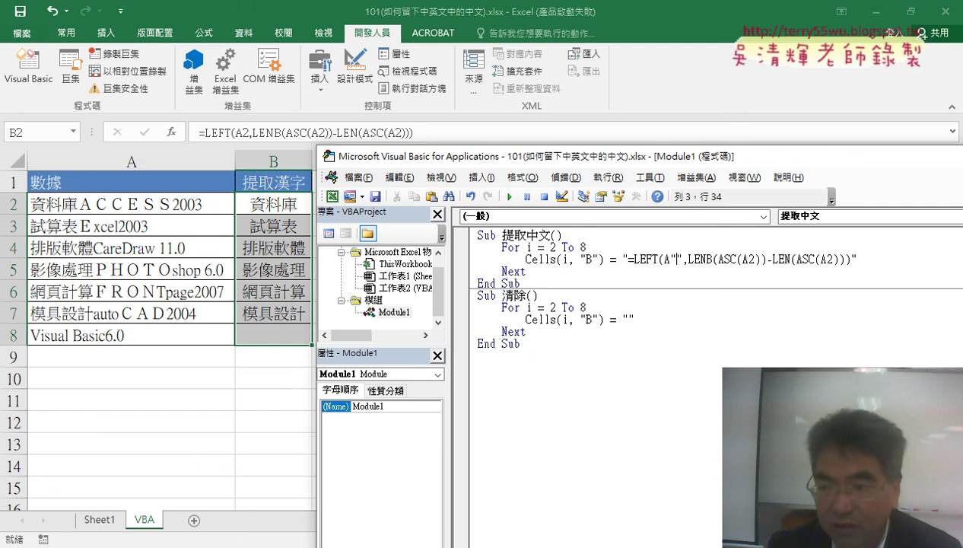
pyautogui.write('&&')
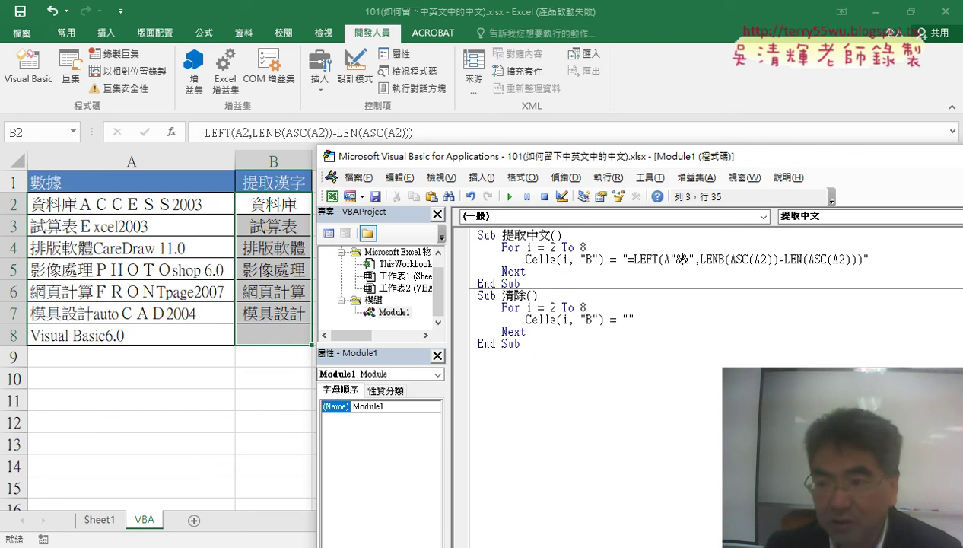
pyautogui.write('i')
pyautogui.press('Left')
pyautogui.press('Left')
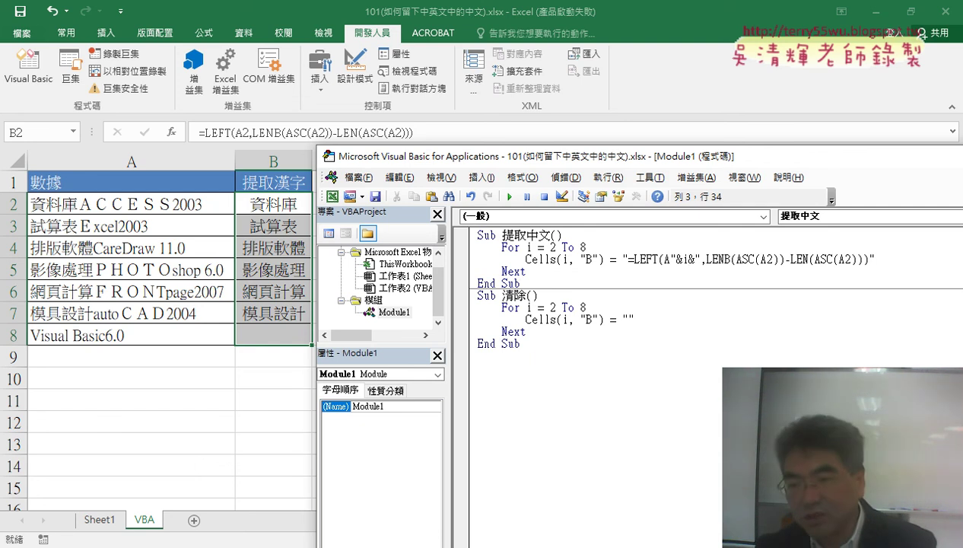
pyautogui.press('Right')
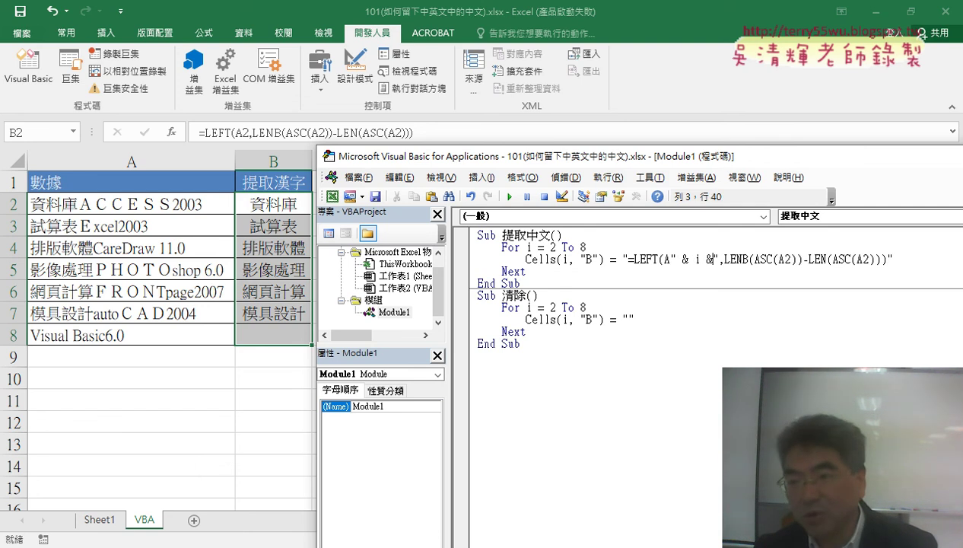
pyautogui.press('Right')
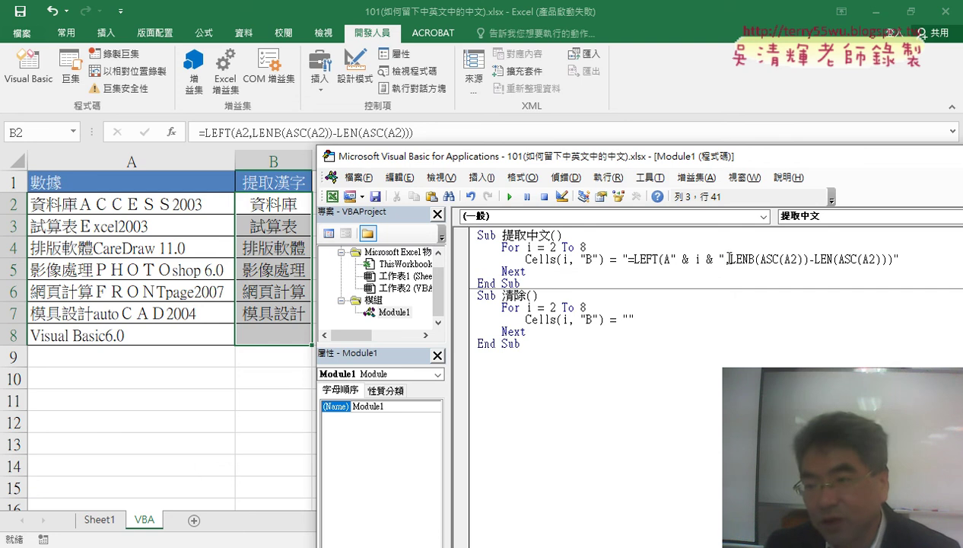
# - Copy the " & i & " fragment from the LEFT reference
pyautogui.moveTo(727, 259); pyautogui.dragTo(709, 259)
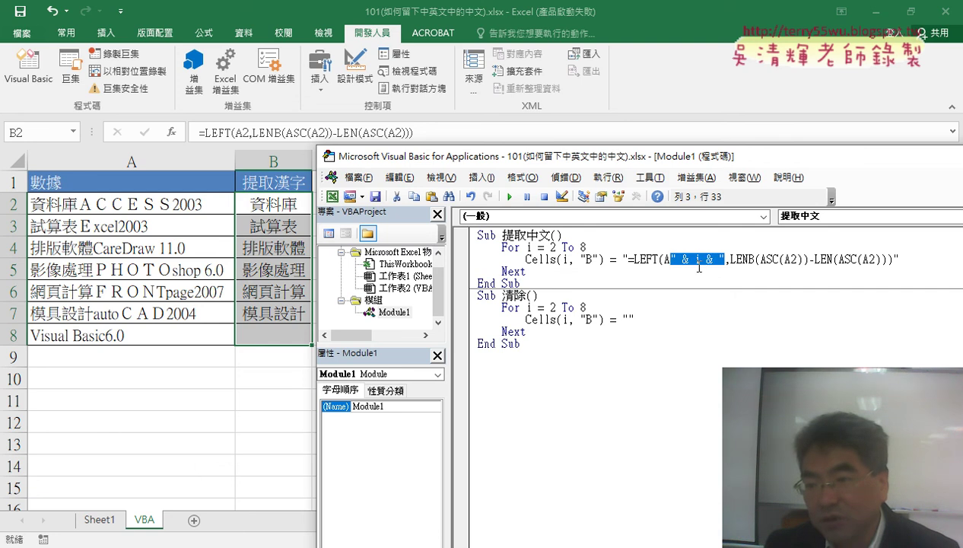
pyautogui.rightClick(698, 267)
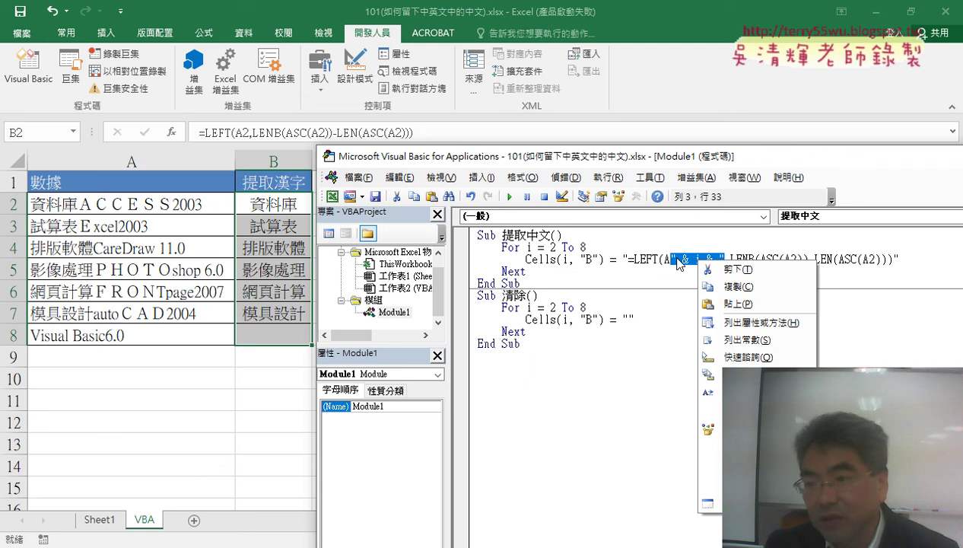
pyautogui.click(730, 308)
pyautogui.moveTo(791, 259); pyautogui.dragTo(798, 259)
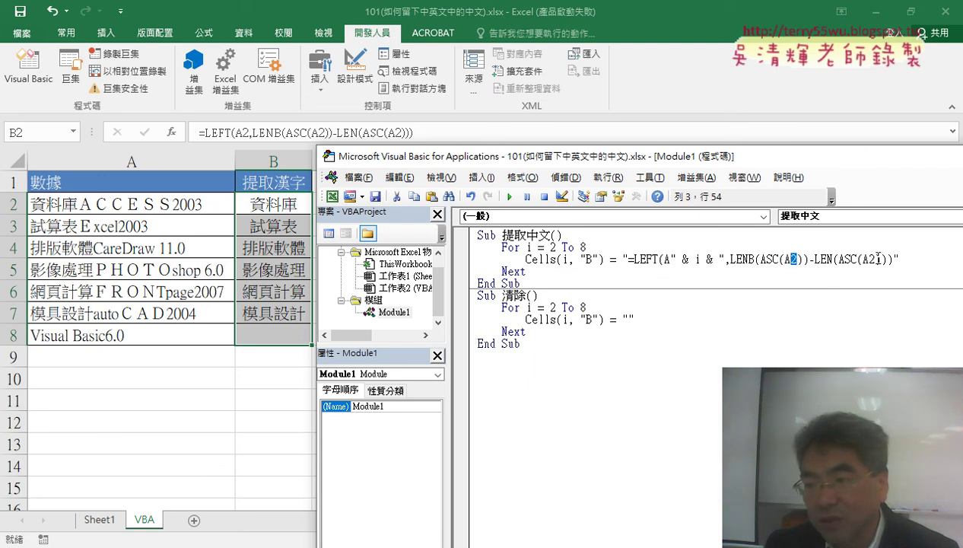
pyautogui.moveTo(874, 259); pyautogui.dragTo(867, 259)
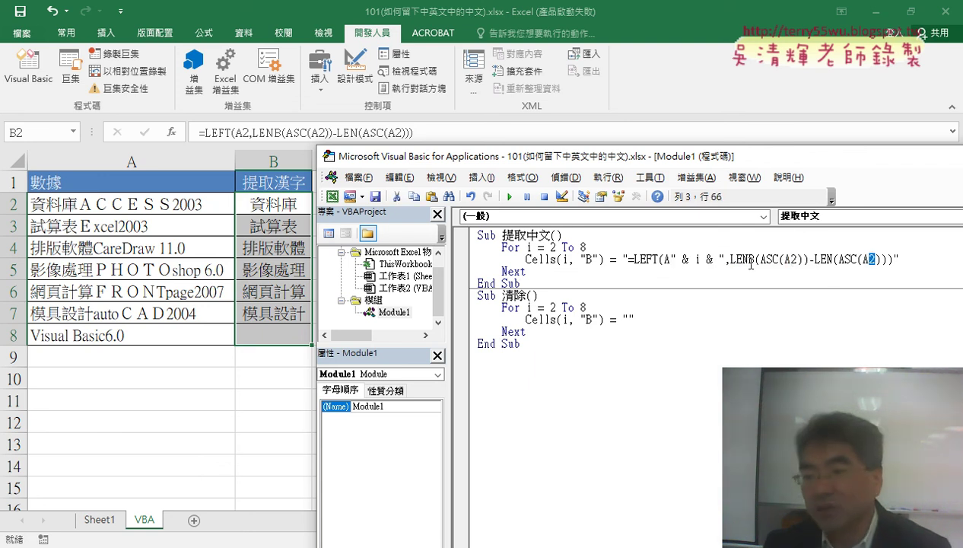
pyautogui.moveTo(670, 259); pyautogui.dragTo(690, 260)
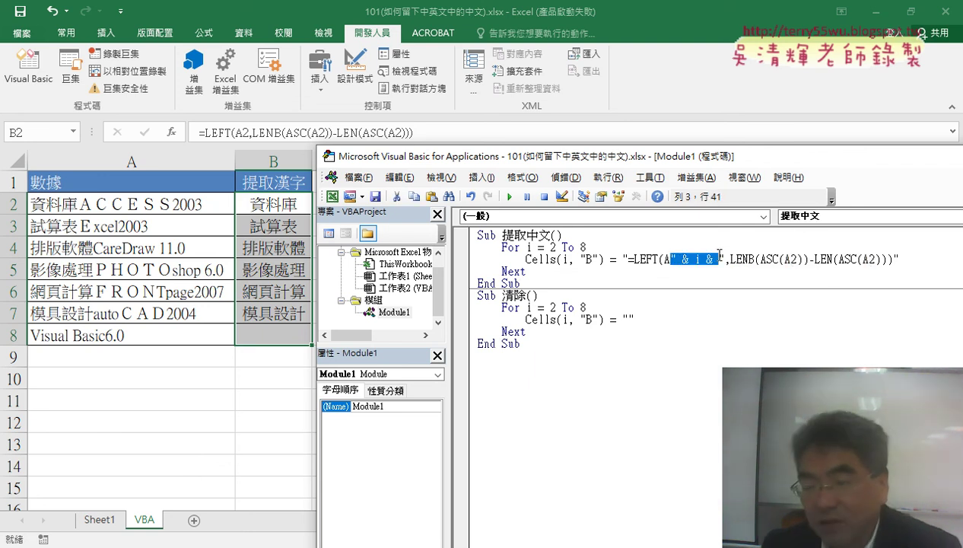
pyautogui.rightClick(699, 265)
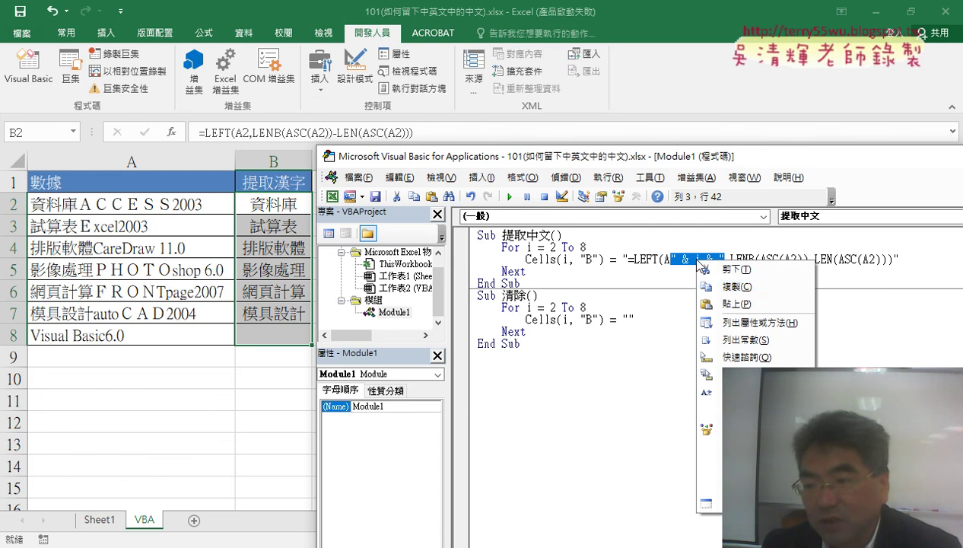
pyautogui.click(772, 277)
# - Paste " & i & " over the 2 in both ASC(A2) references
pyautogui.click(796, 260)
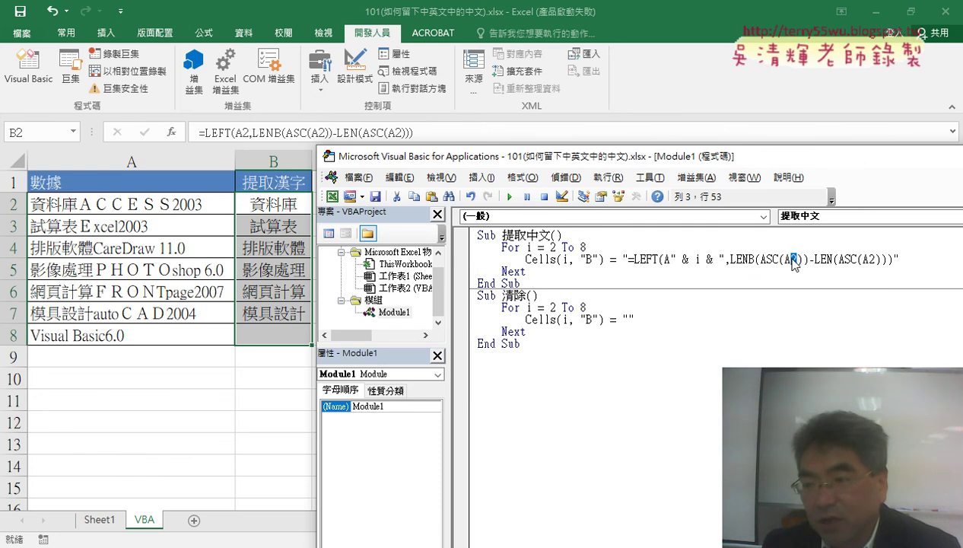
pyautogui.rightClick(795, 268)
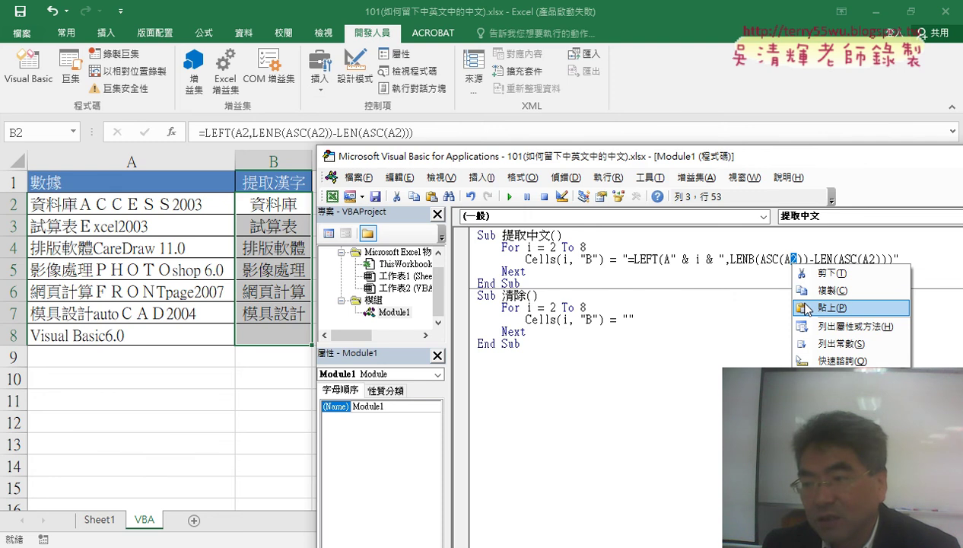
pyautogui.click(807, 307)
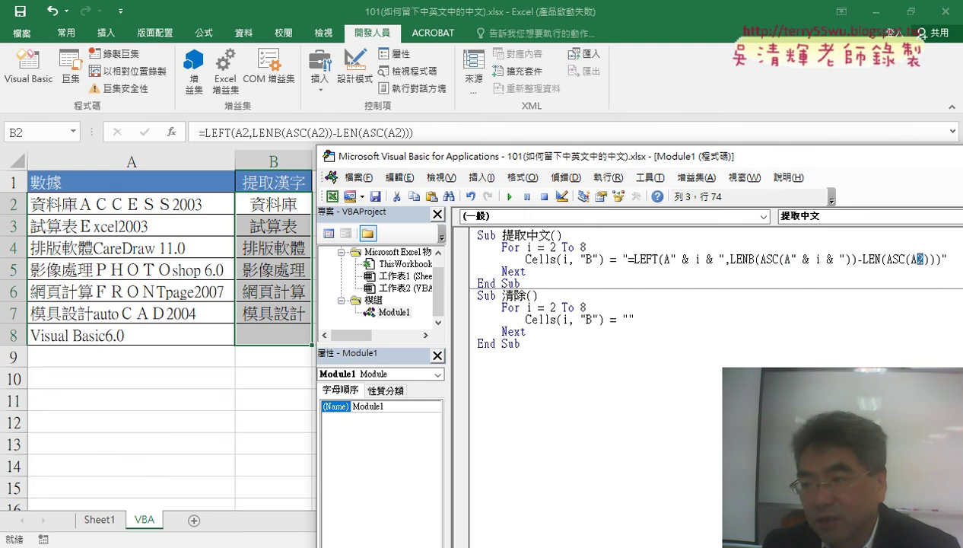
pyautogui.rightClick(921, 263)
pyautogui.click(875, 303)
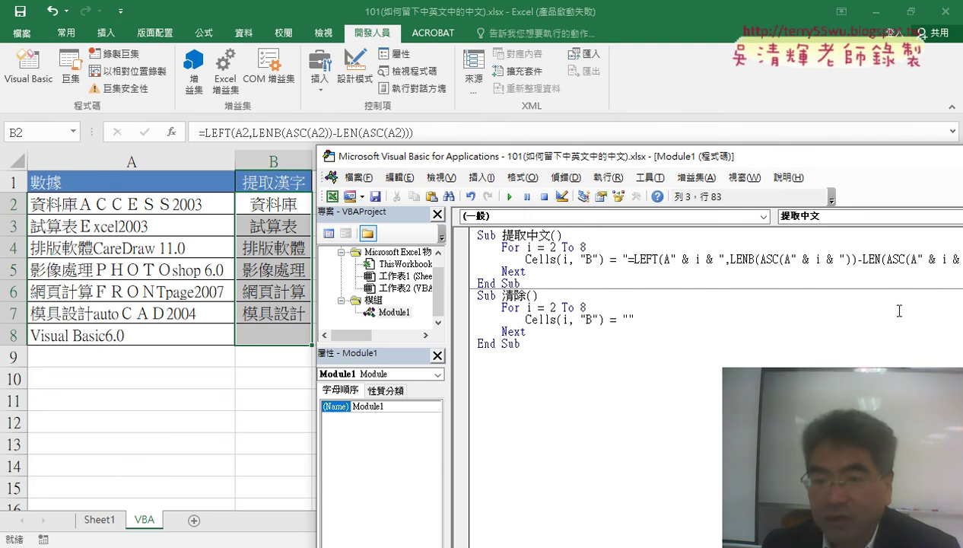
pyautogui.moveTo(541, 165); pyautogui.dragTo(609, 99)
# - Run 清除 to empty column B, then run 提取中文 to refill it
pyautogui.click(626, 251)
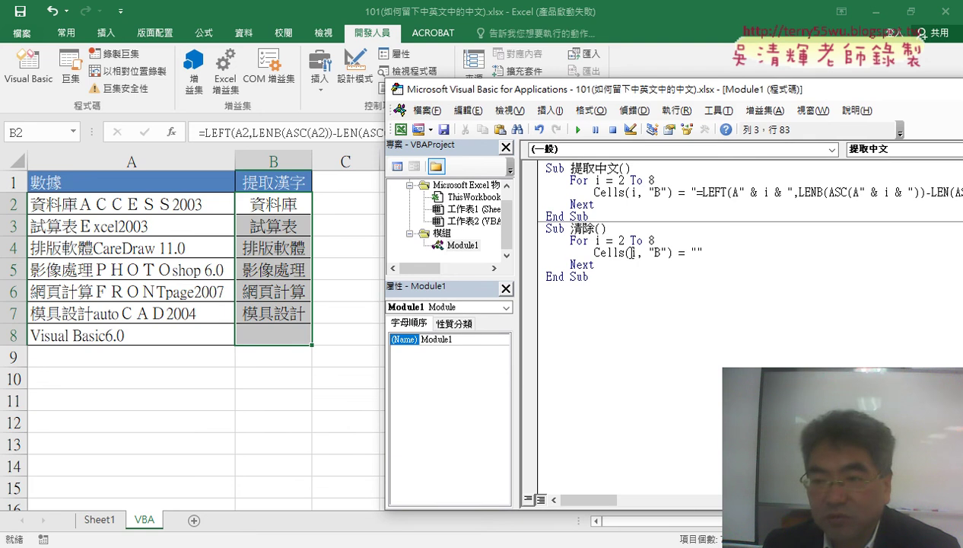
pyautogui.click(580, 131)
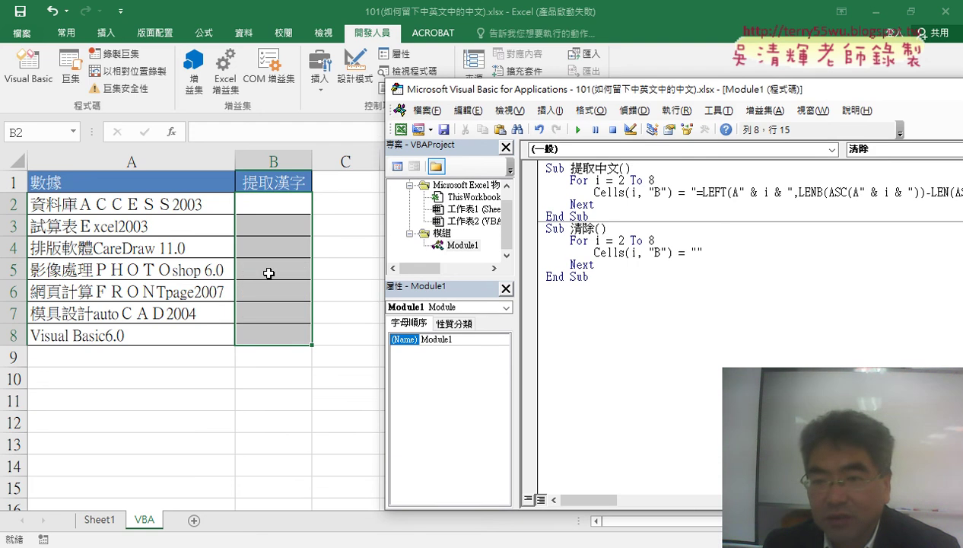
pyautogui.click(580, 184)
pyautogui.moveTo(586, 89); pyautogui.dragTo(511, 86)
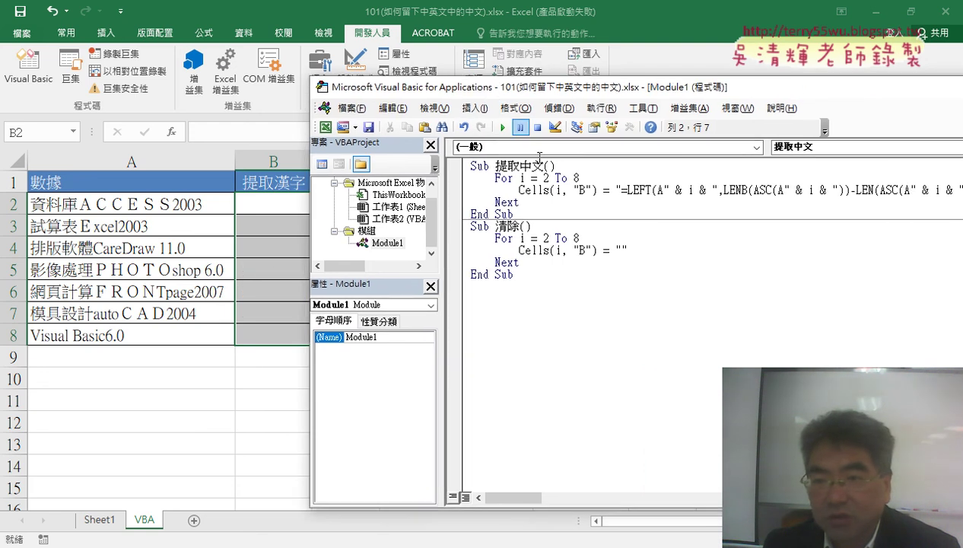
pyautogui.click(503, 127)
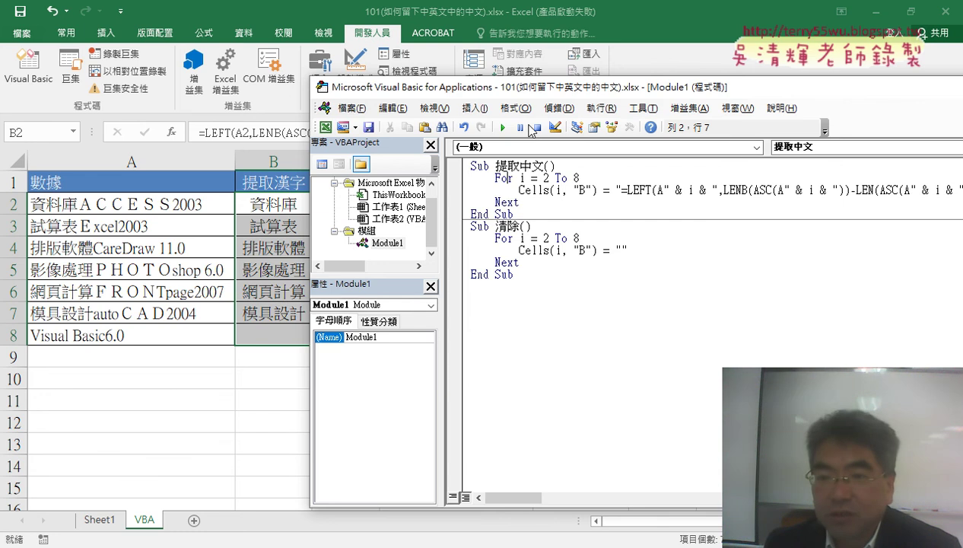
pyautogui.moveTo(538, 95); pyautogui.dragTo(548, 172)
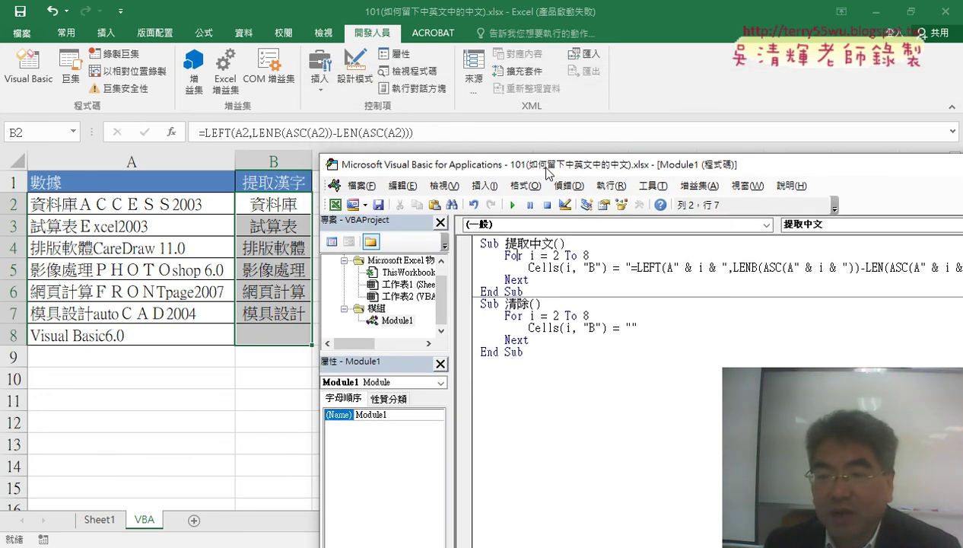
pyautogui.moveTo(548, 173); pyautogui.dragTo(546, 305)
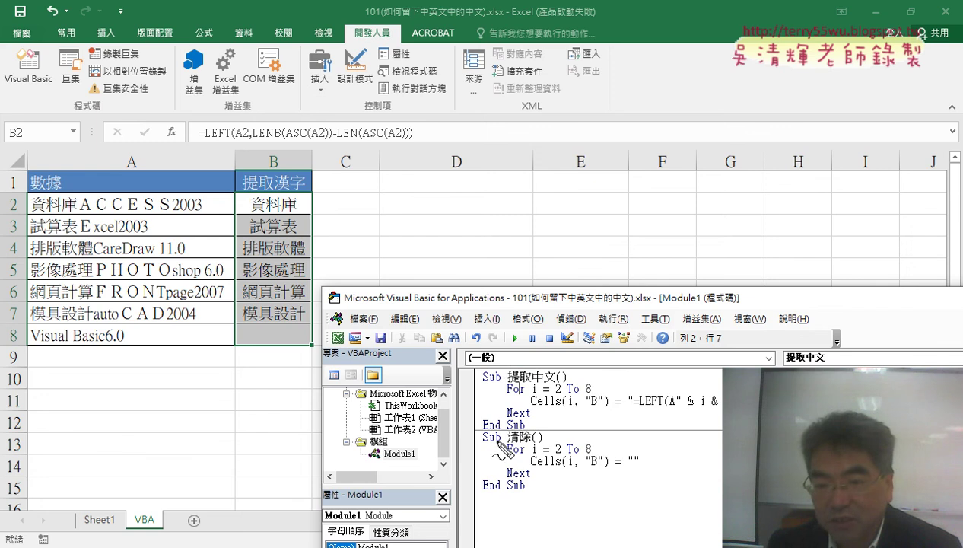
pyautogui.moveTo(498, 445)
pyautogui.mouseDown()
pyautogui.moveTo(487, 435)
pyautogui.moveTo(506, 520)
pyautogui.mouseUp()
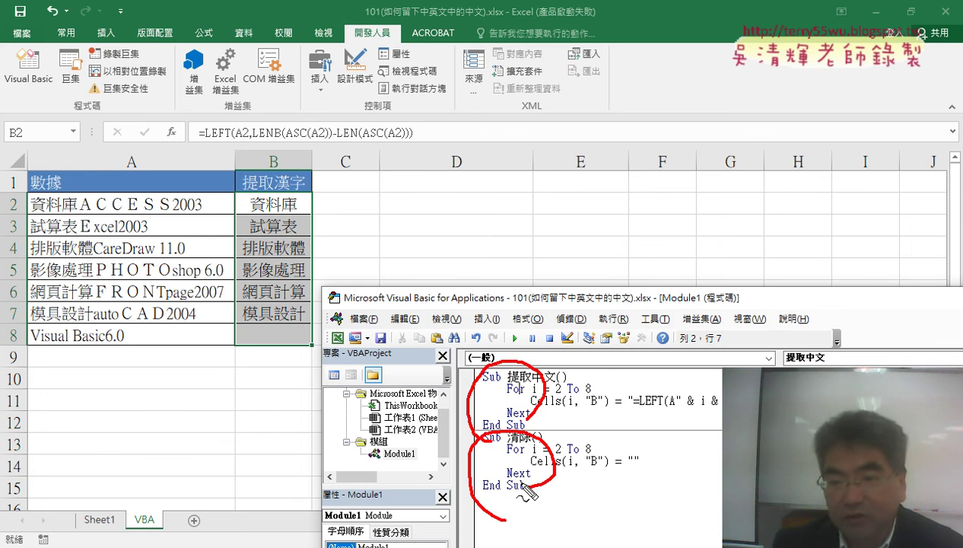
pyautogui.press('Escape')
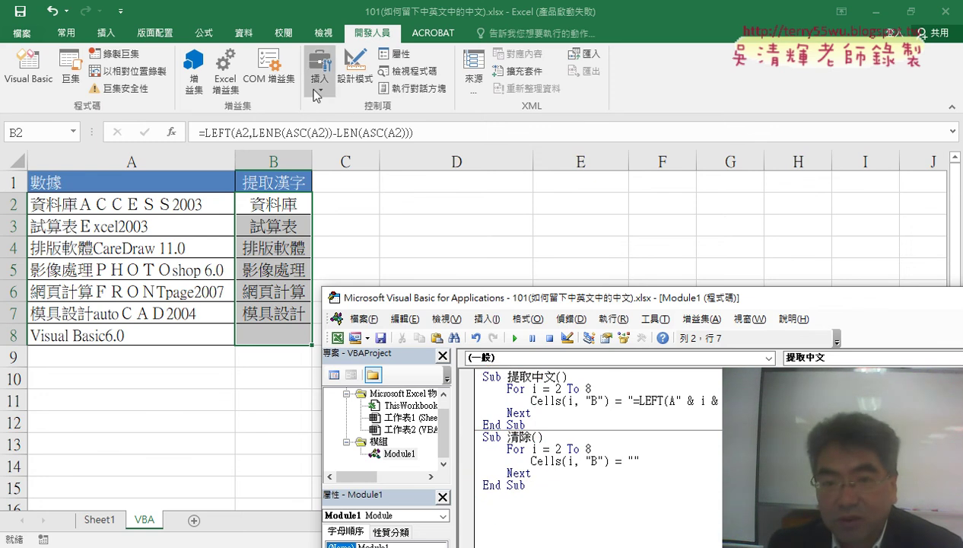
# - Draw a button over C2:D3 linked to the 提取中文 macro and caption it 提取中文
pyautogui.click(320, 76)
pyautogui.click(312, 127)
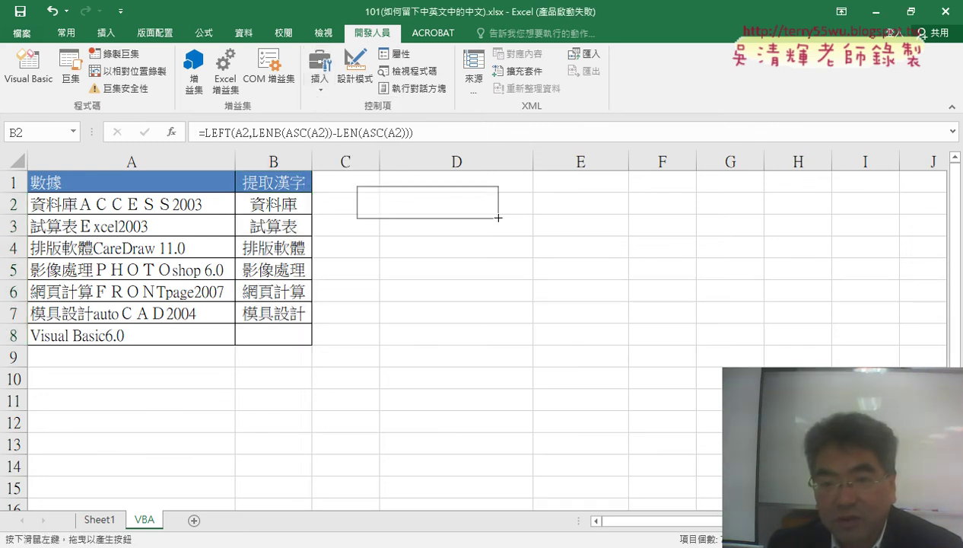
pyautogui.moveTo(402, 207); pyautogui.dragTo(499, 219)
pyautogui.click(449, 165)
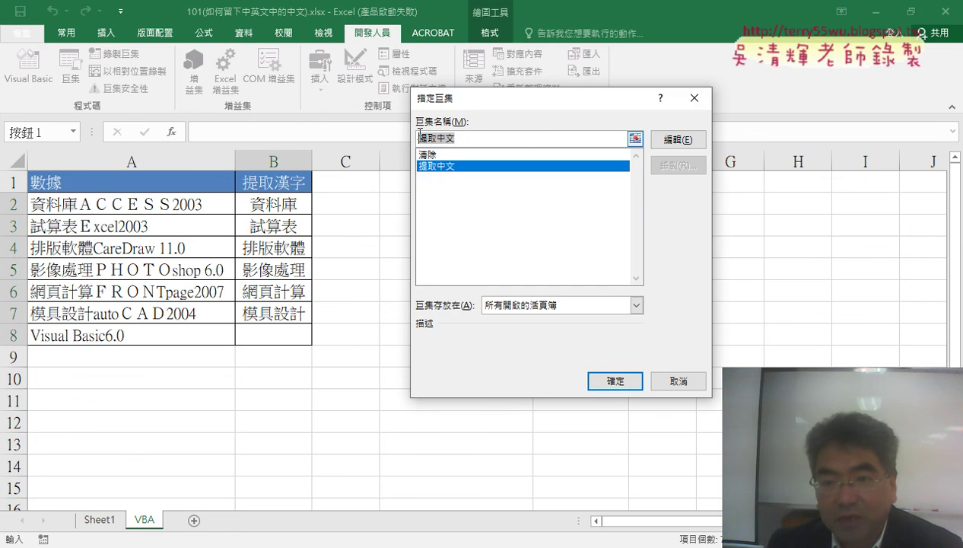
pyautogui.rightClick(420, 133)
pyautogui.click(454, 163)
pyautogui.click(609, 380)
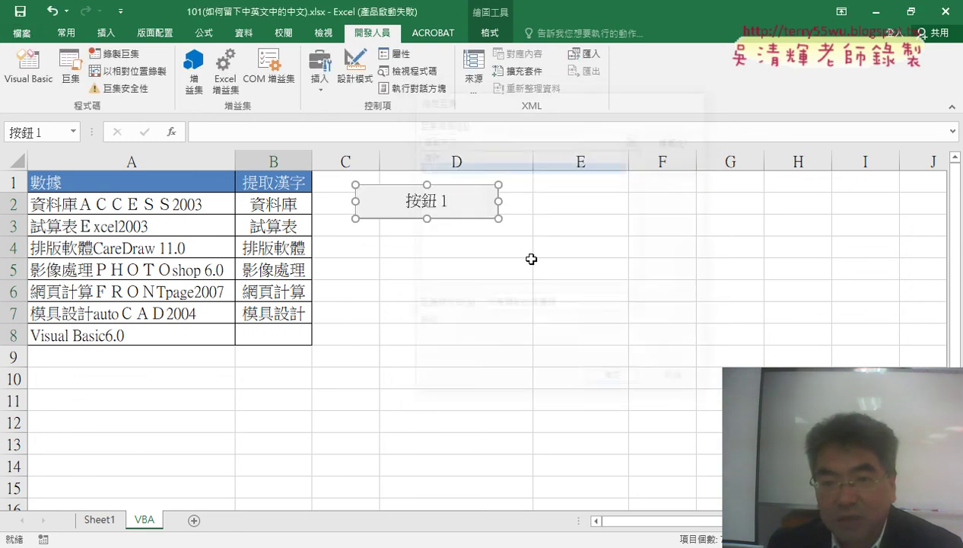
pyautogui.click(420, 197)
pyautogui.press('Delete')
pyautogui.press('Delete')
pyautogui.press('Delete')
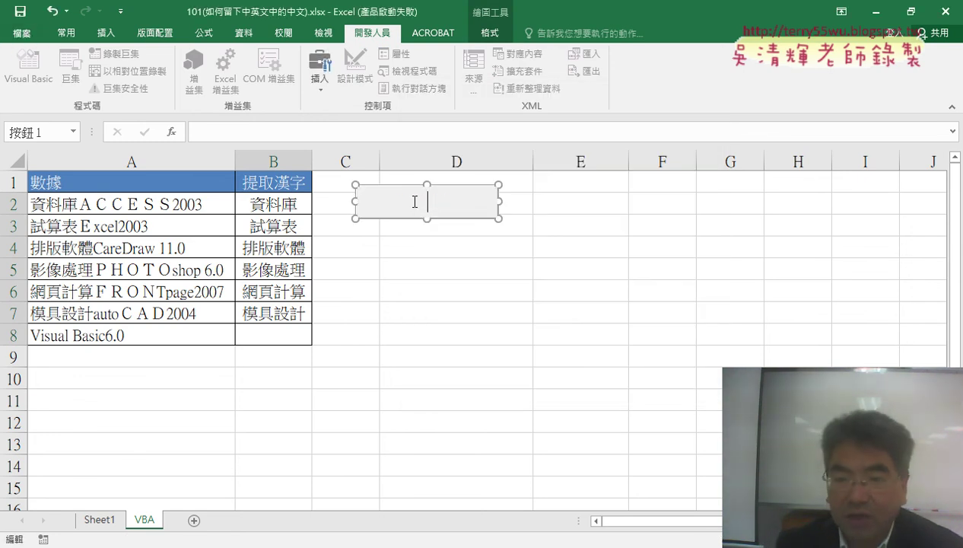
pyautogui.write('提取中文')
pyautogui.click(436, 286)
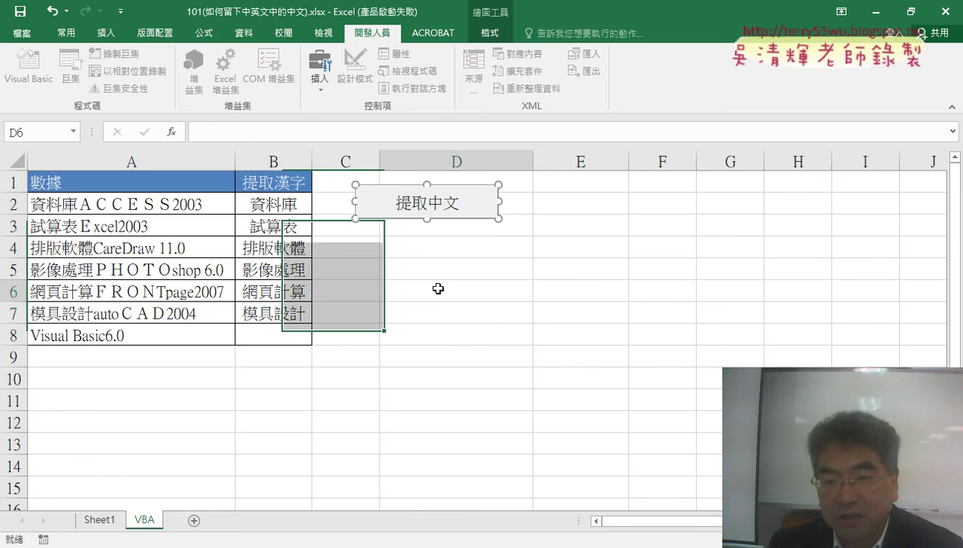
# - Duplicate the button below, assign it the 清除 macro and caption it 清除
pyautogui.rightClick(403, 205)
pyautogui.click(404, 232)
pyautogui.click(363, 233)
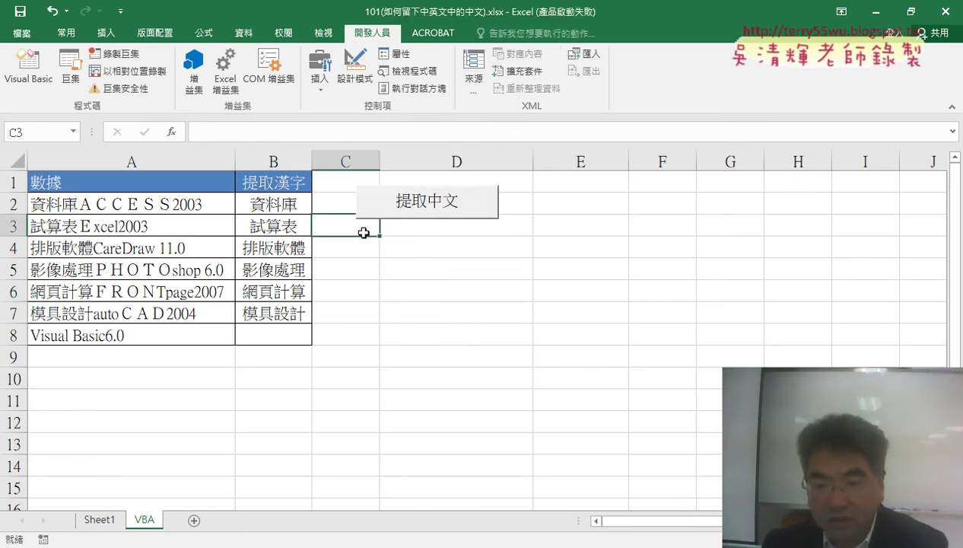
pyautogui.hotkey('ctrl', 'v')
pyautogui.rightClick(455, 231)
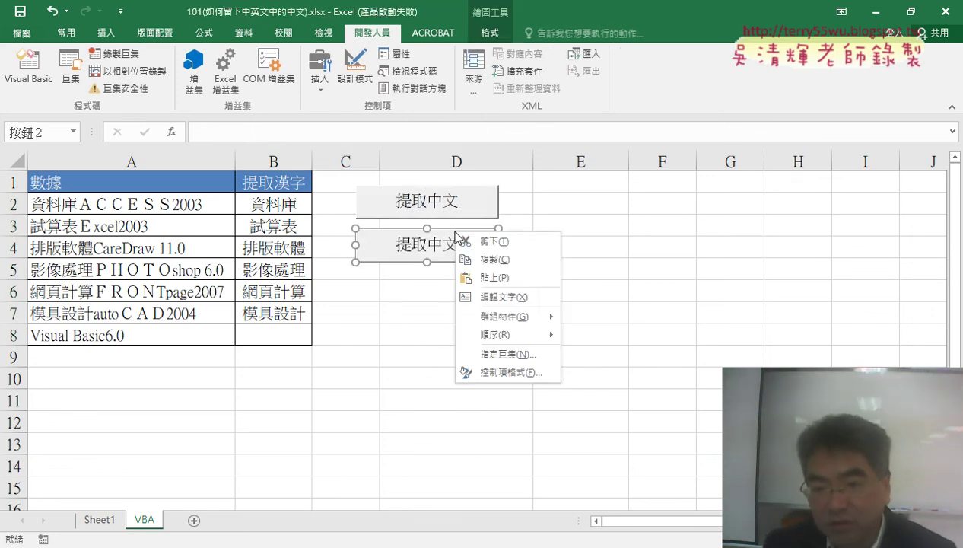
pyautogui.click(497, 352)
pyautogui.click(533, 260)
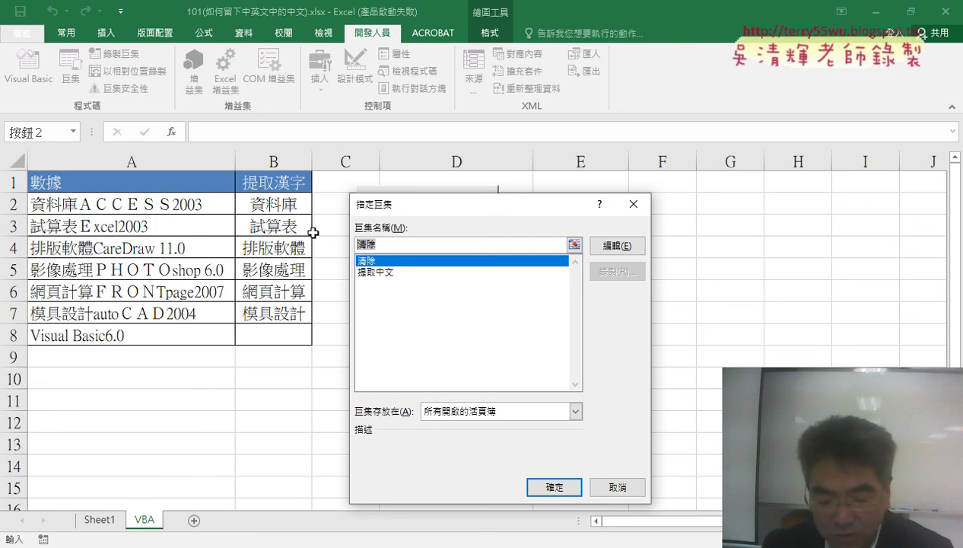
pyautogui.click(555, 489)
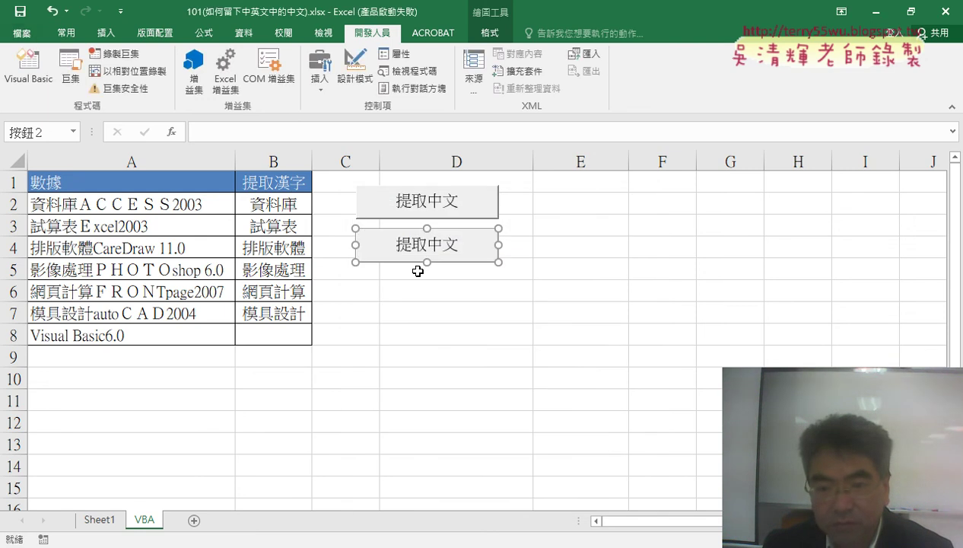
pyautogui.click(397, 247)
pyautogui.press('BackSpace')
pyautogui.press('BackSpace')
pyautogui.press('BackSpace')
pyautogui.write('清除')
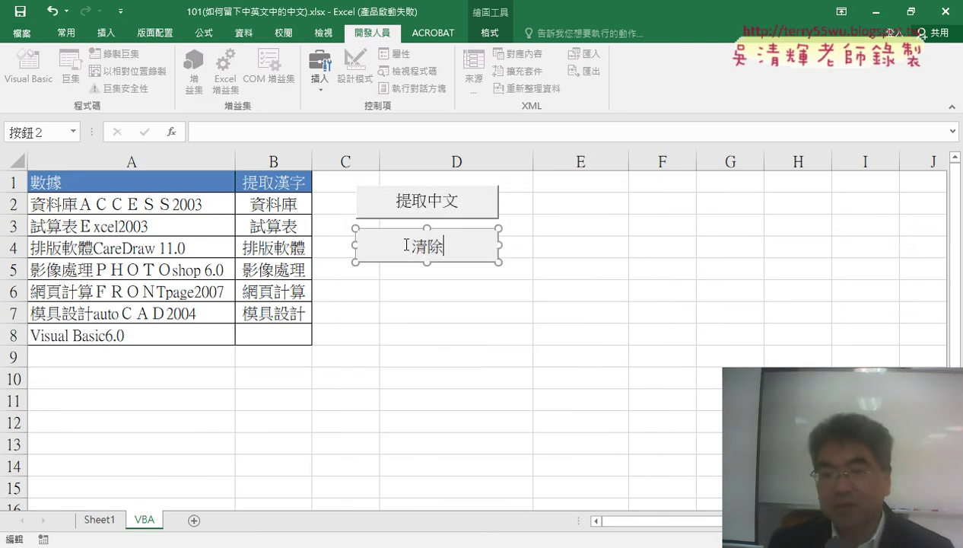
pyautogui.click(440, 355)
# - Use the 清除 button to empty column B, then the 提取中文 button to refill it
pyautogui.click(428, 248)
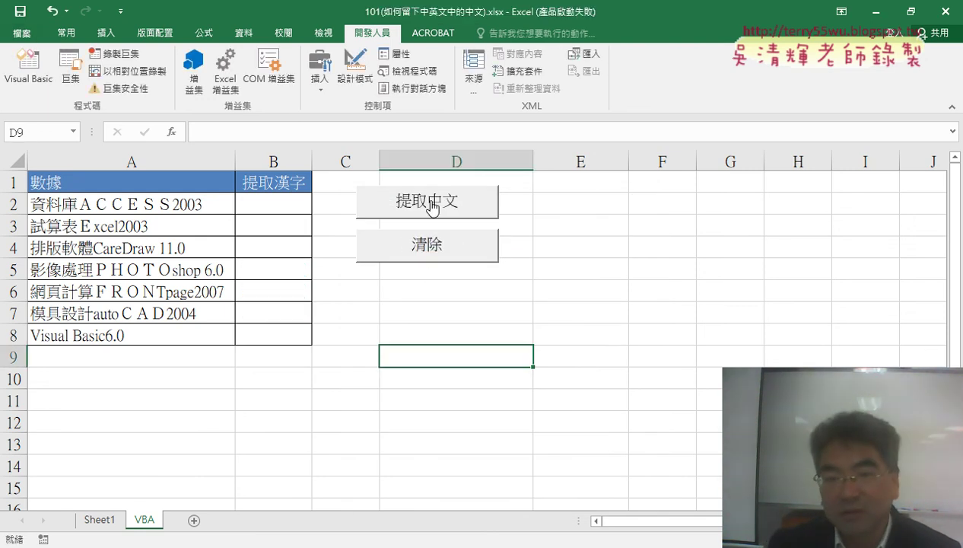
pyautogui.click(449, 203)
pyautogui.click(430, 249)
pyautogui.click(428, 202)
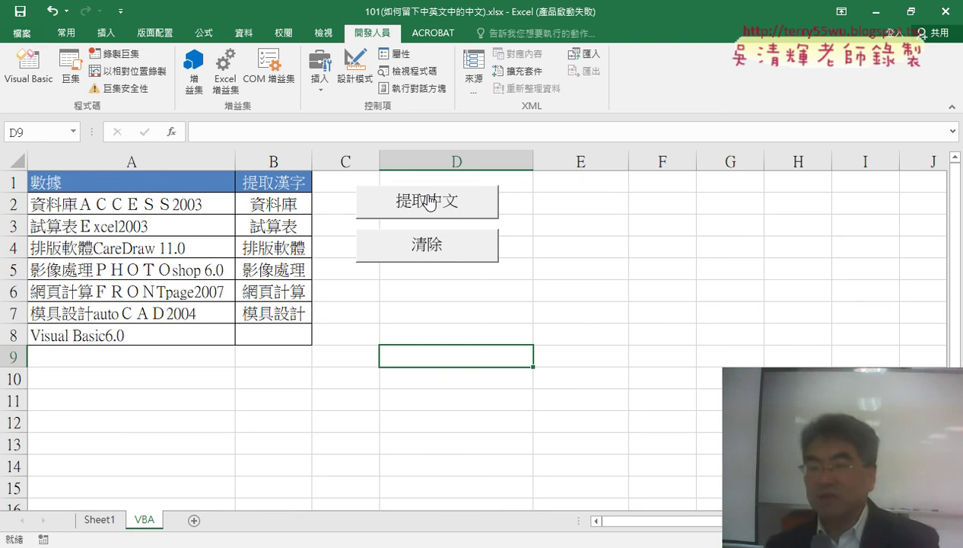